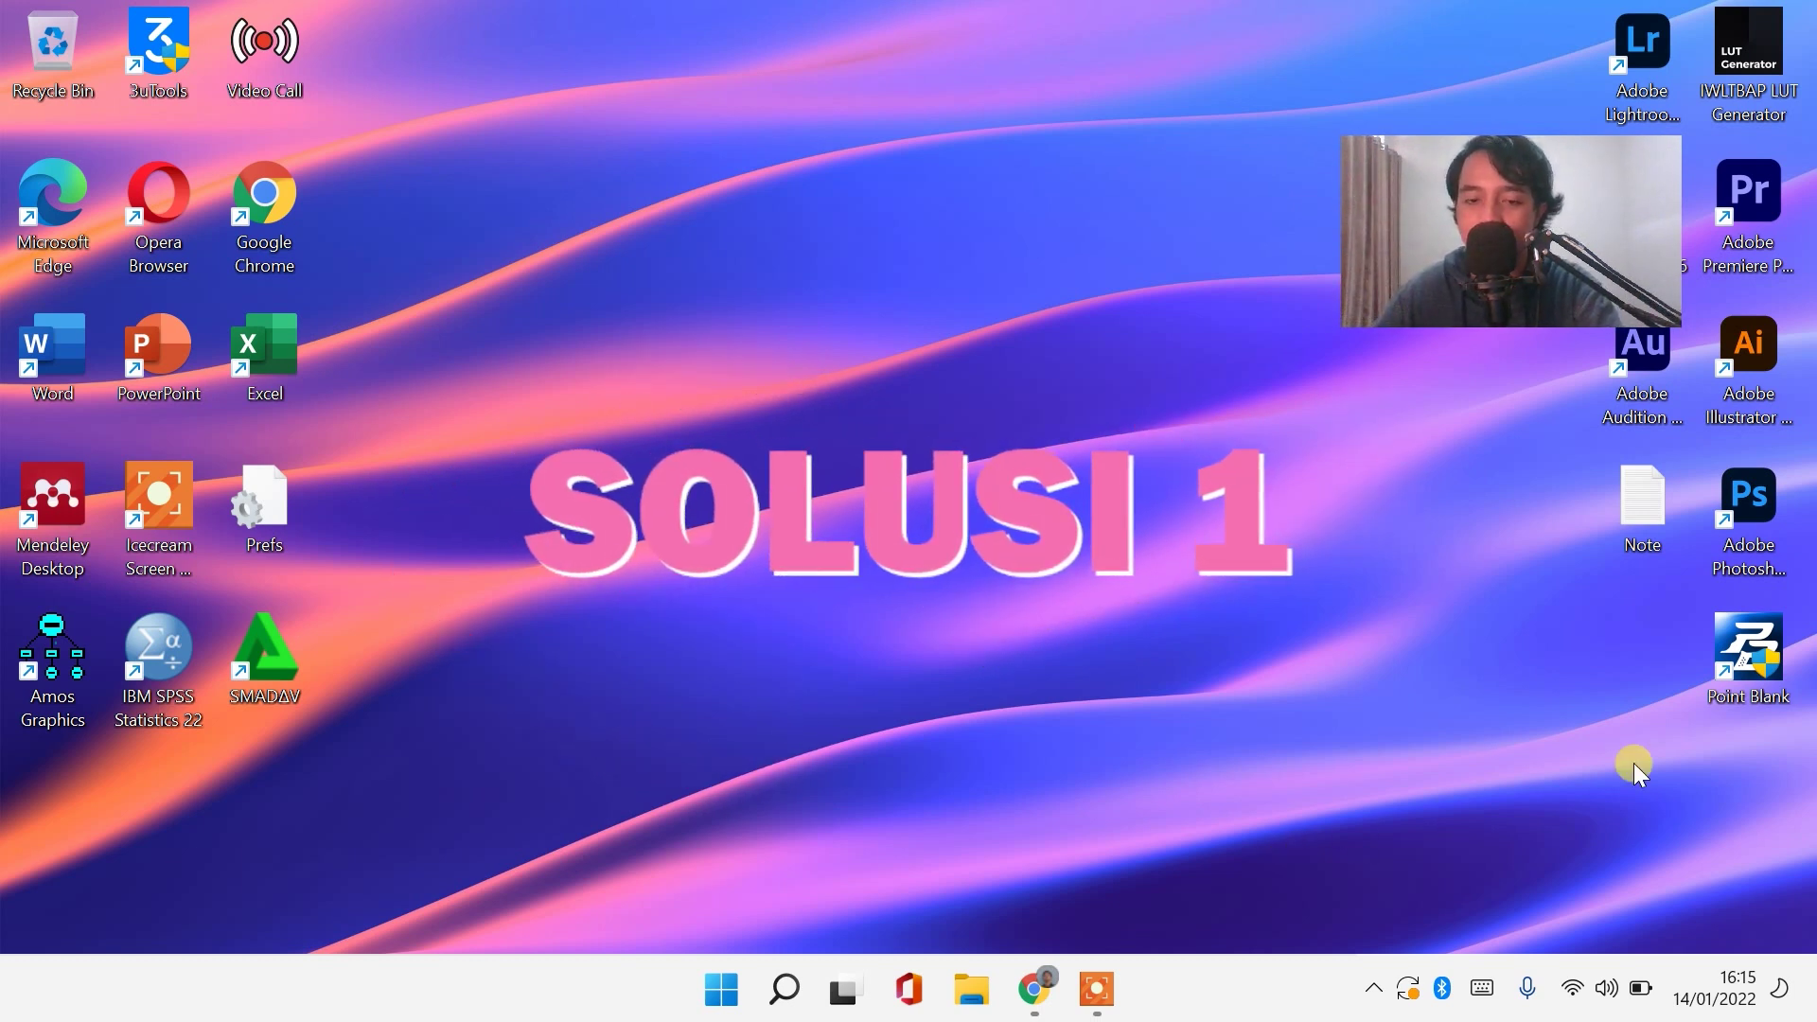
Switch to Chrome and download the KeyTweak 2.3.0 installer from the FileHorse page.
click(1034, 989)
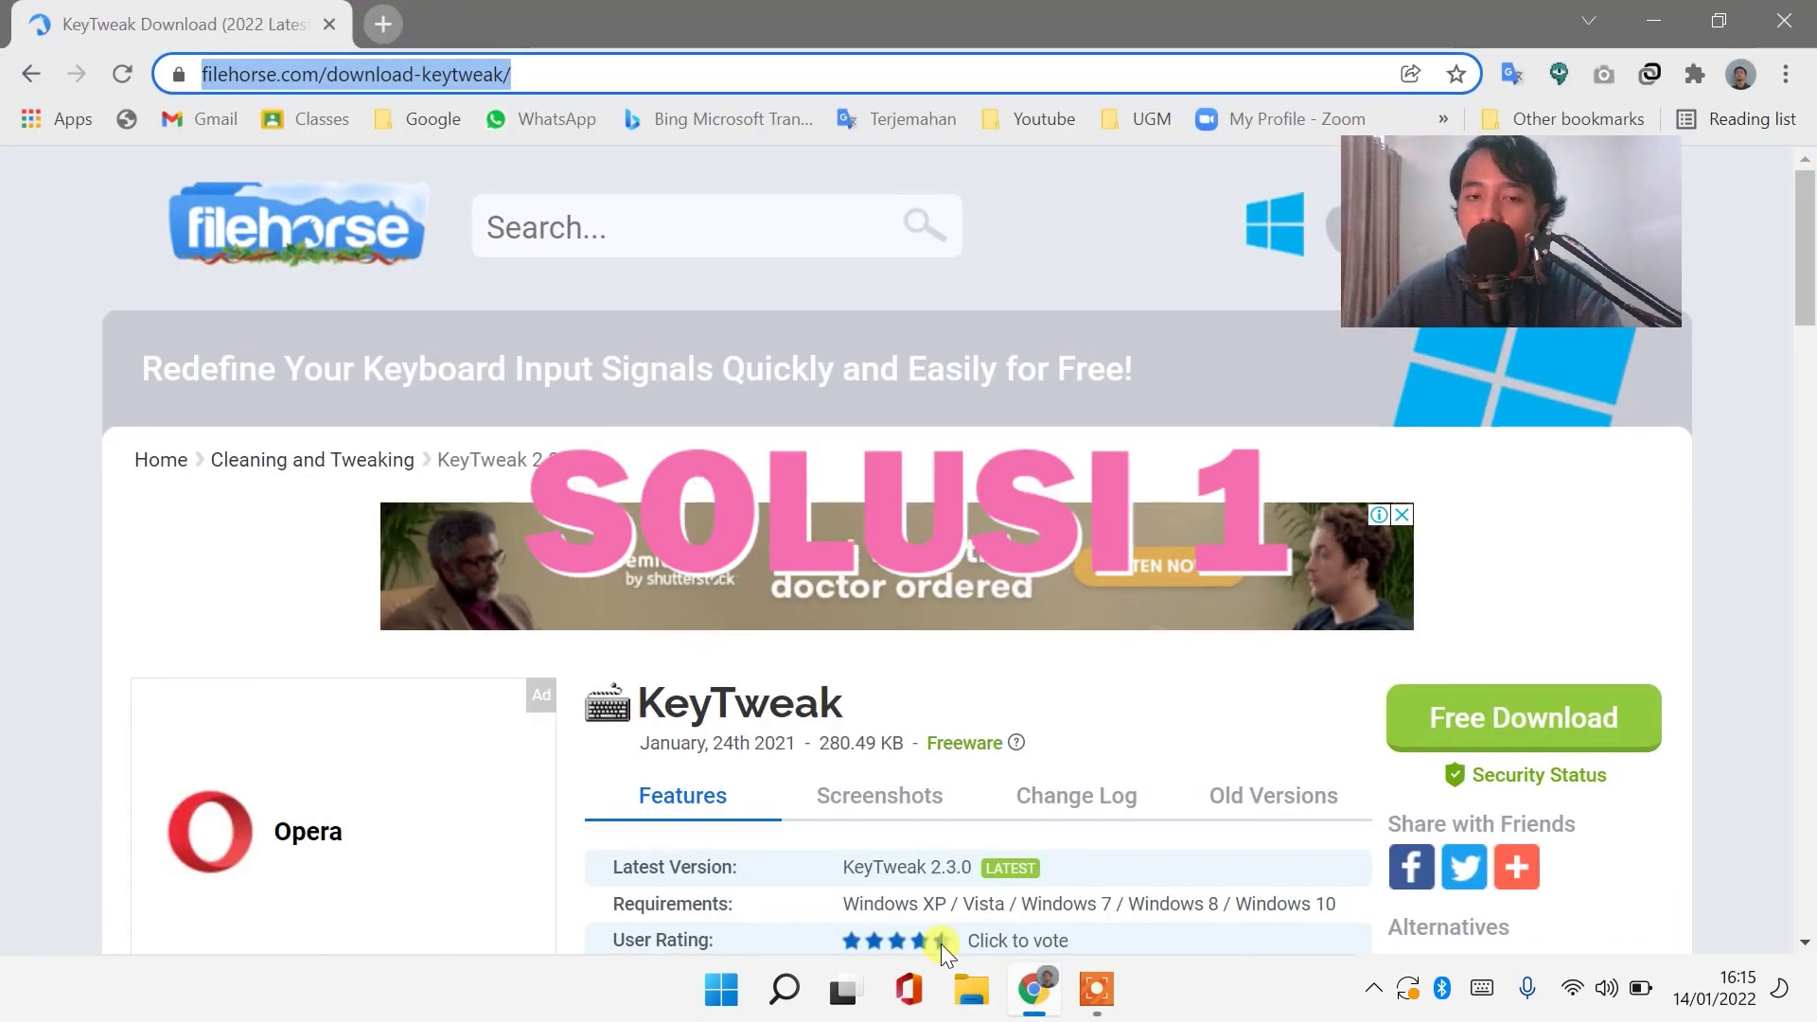
drag(1807, 218, 1807, 263)
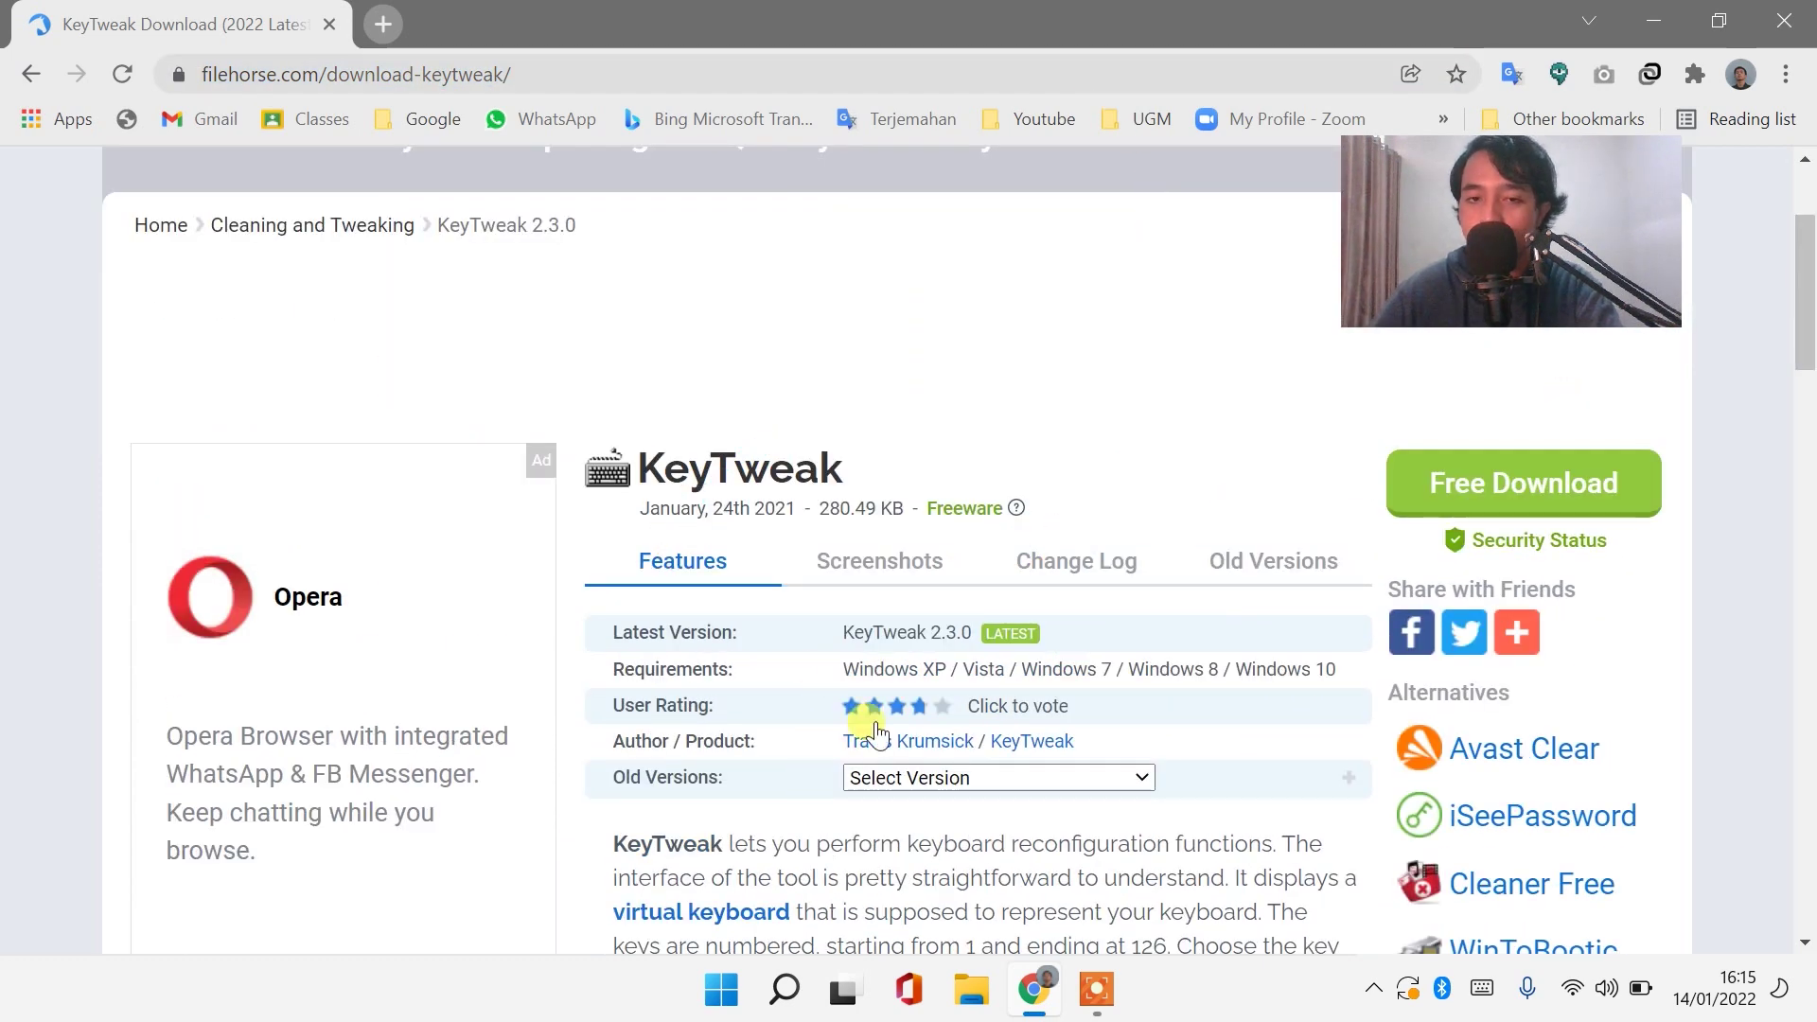
click(1481, 501)
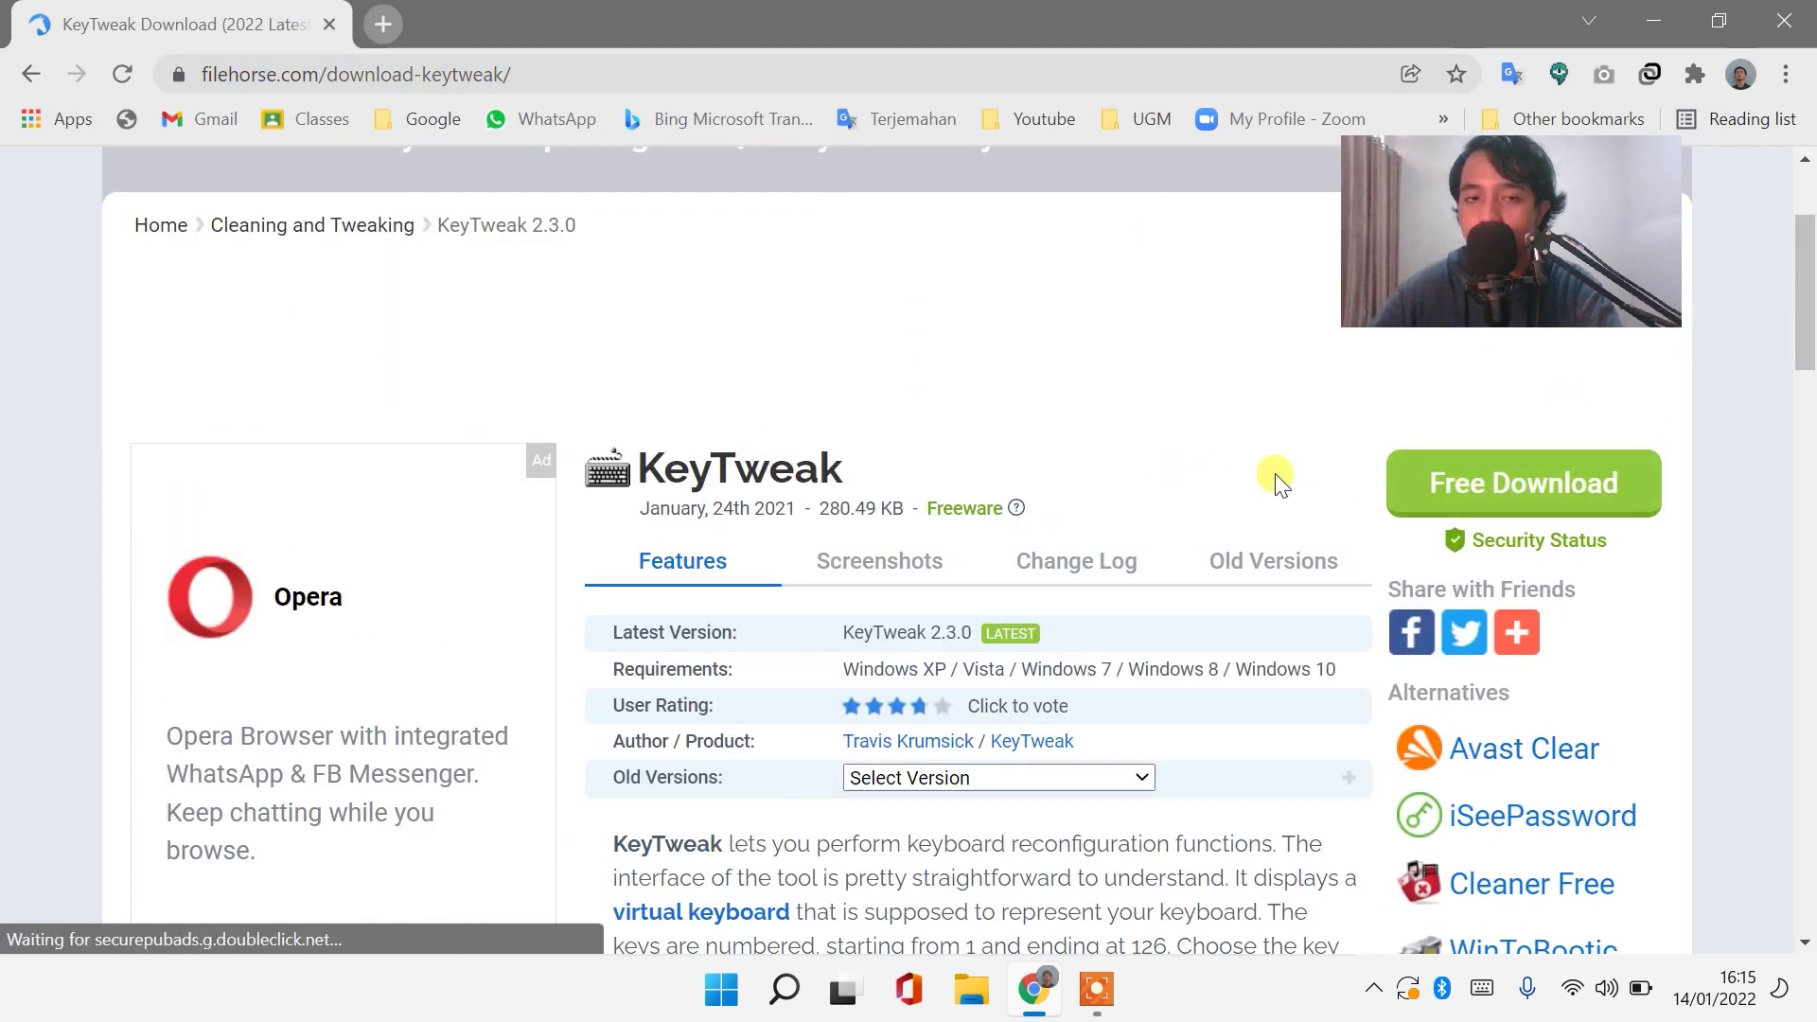
click(1531, 498)
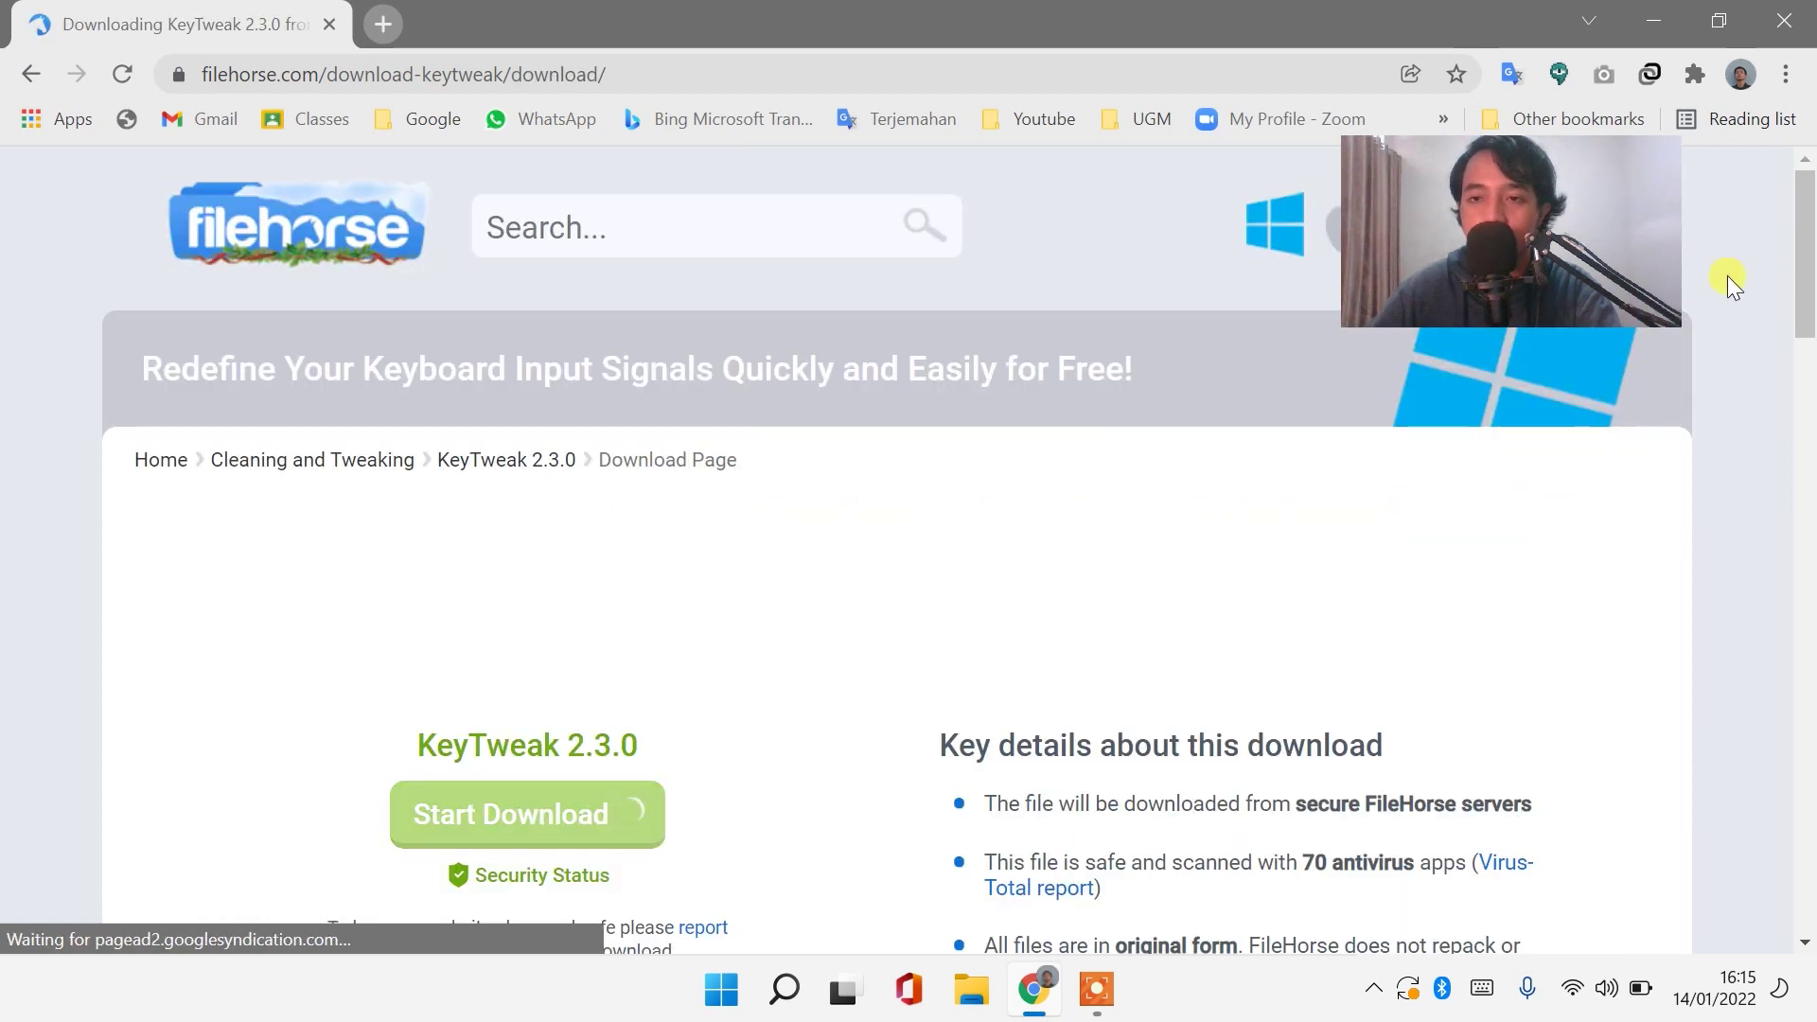
drag(1805, 284, 1807, 331)
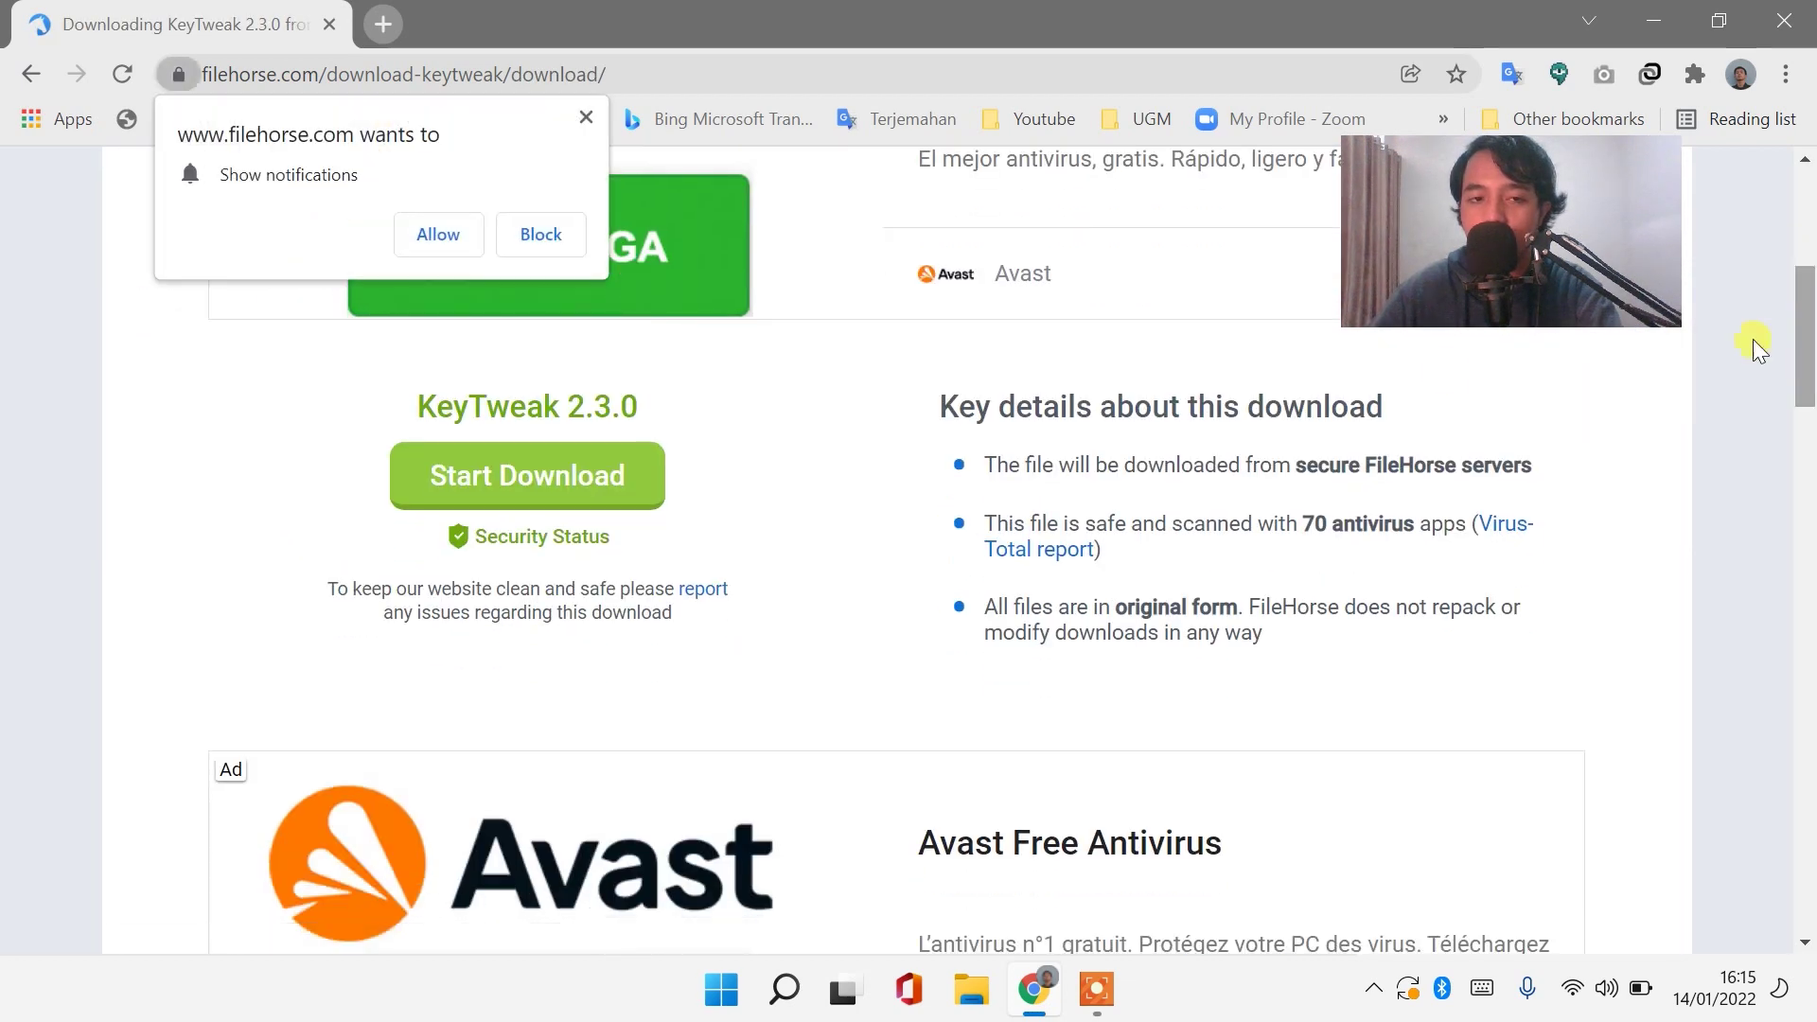
click(544, 477)
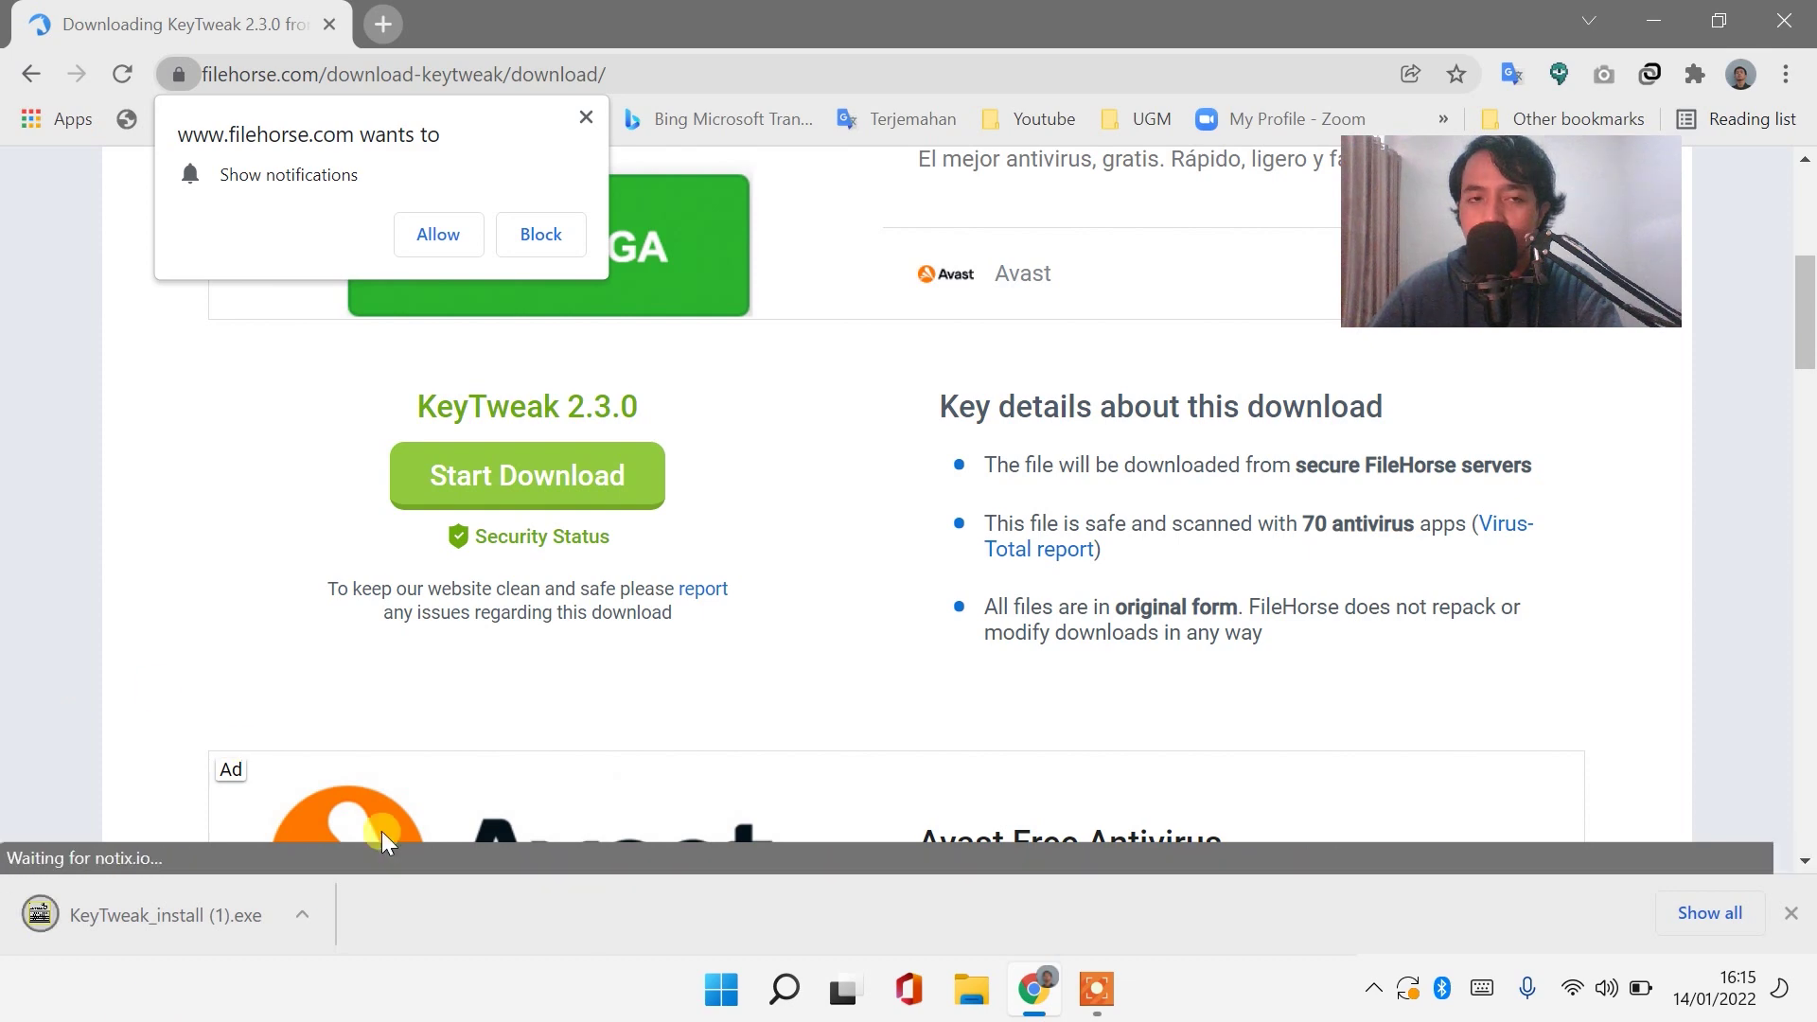
Run the downloaded KeyTweak installer, accept the license, and install it in C:\Program Files (x86)\KeyTweak.
click(155, 918)
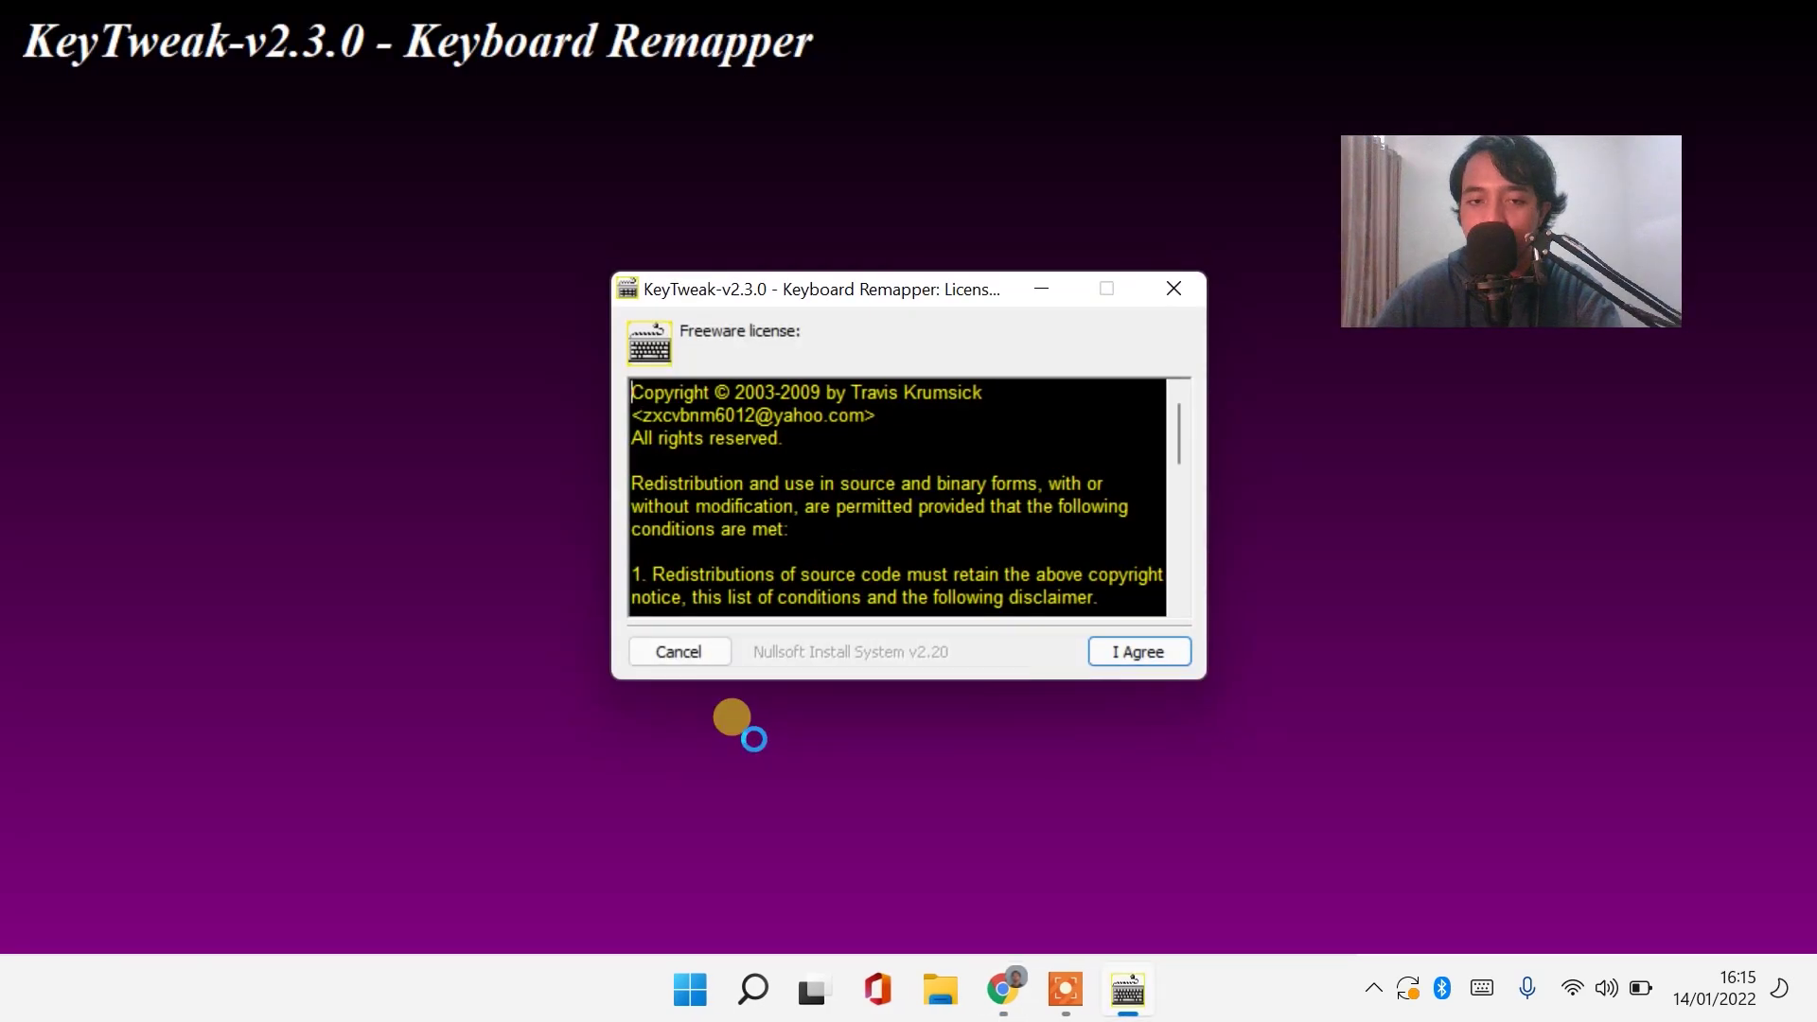
click(1150, 655)
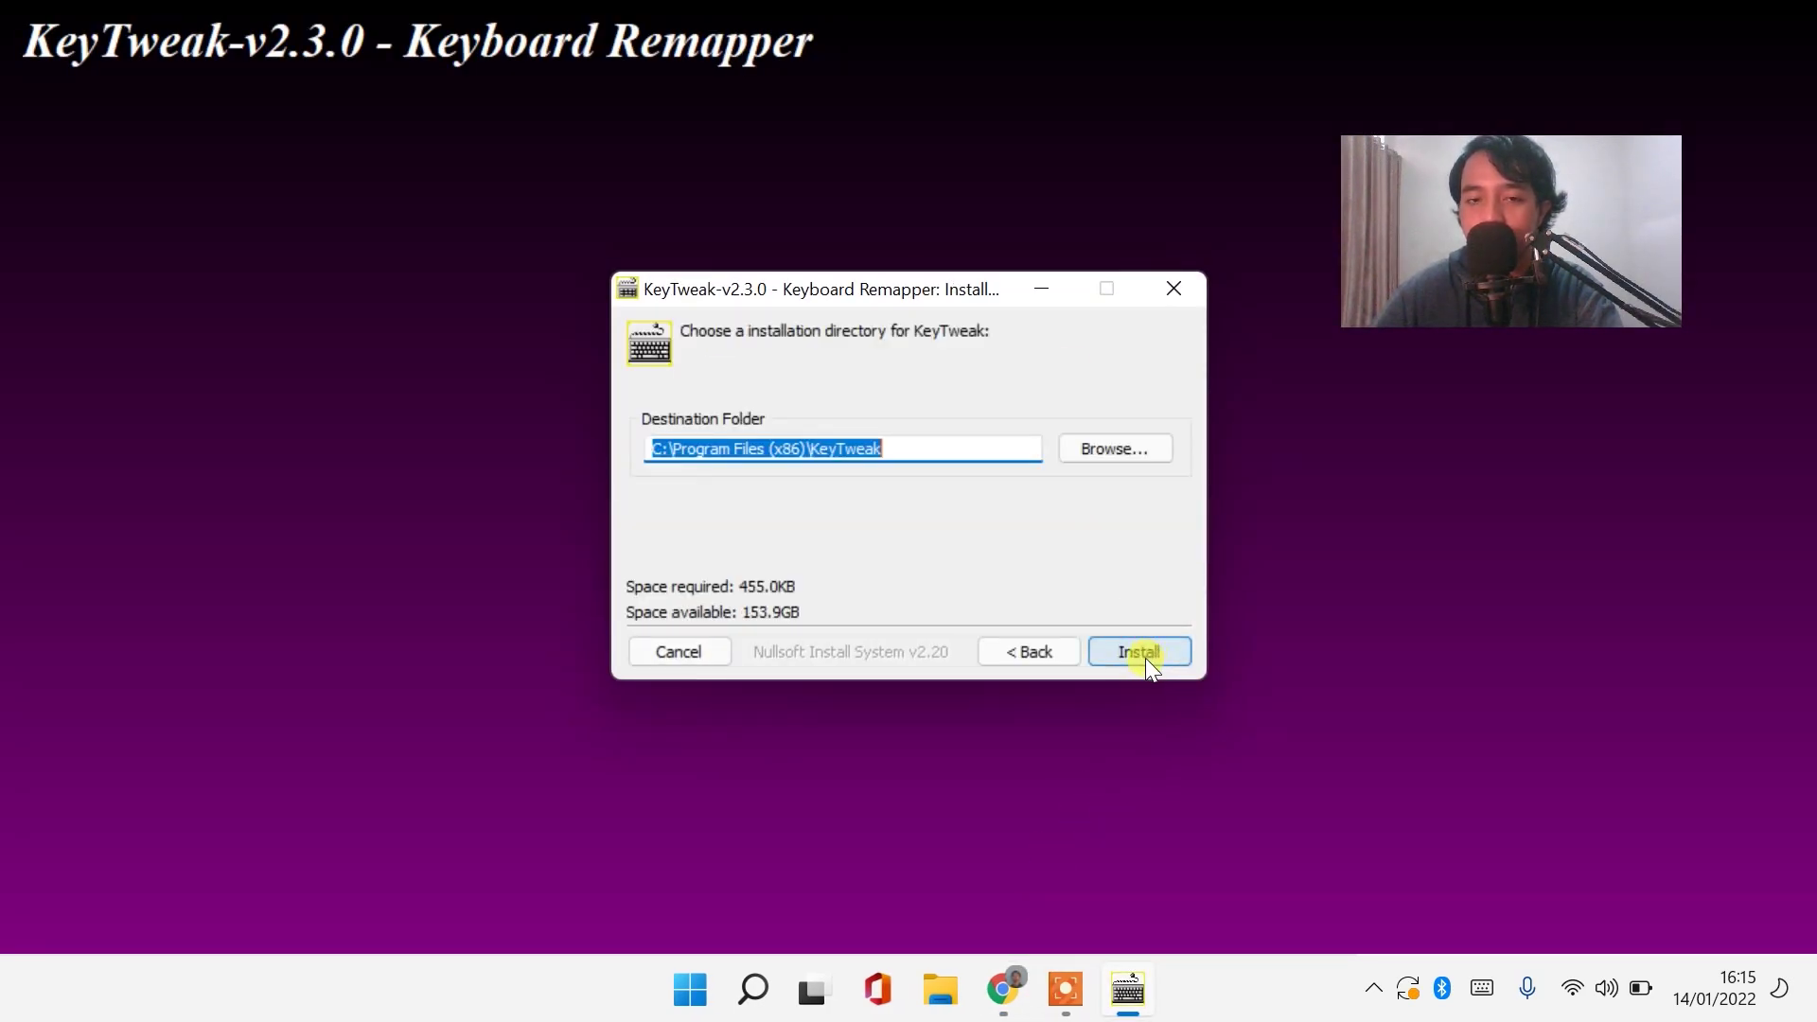
click(1145, 657)
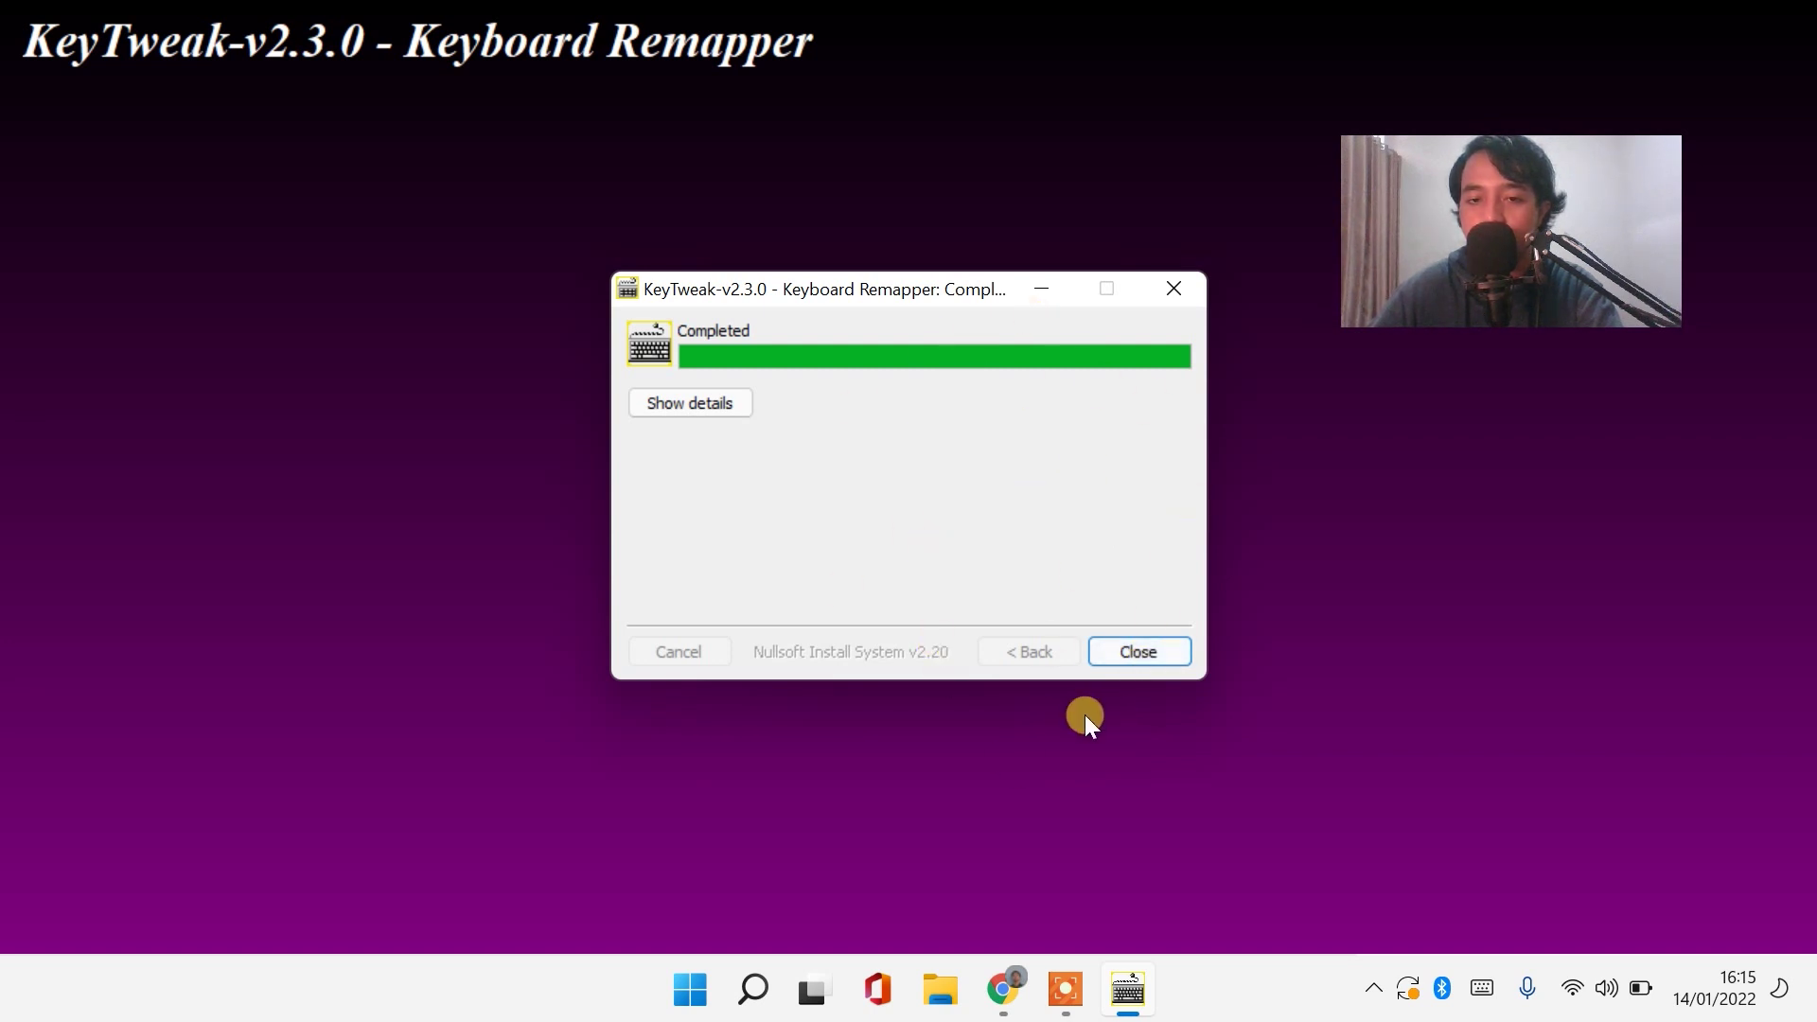
click(1142, 651)
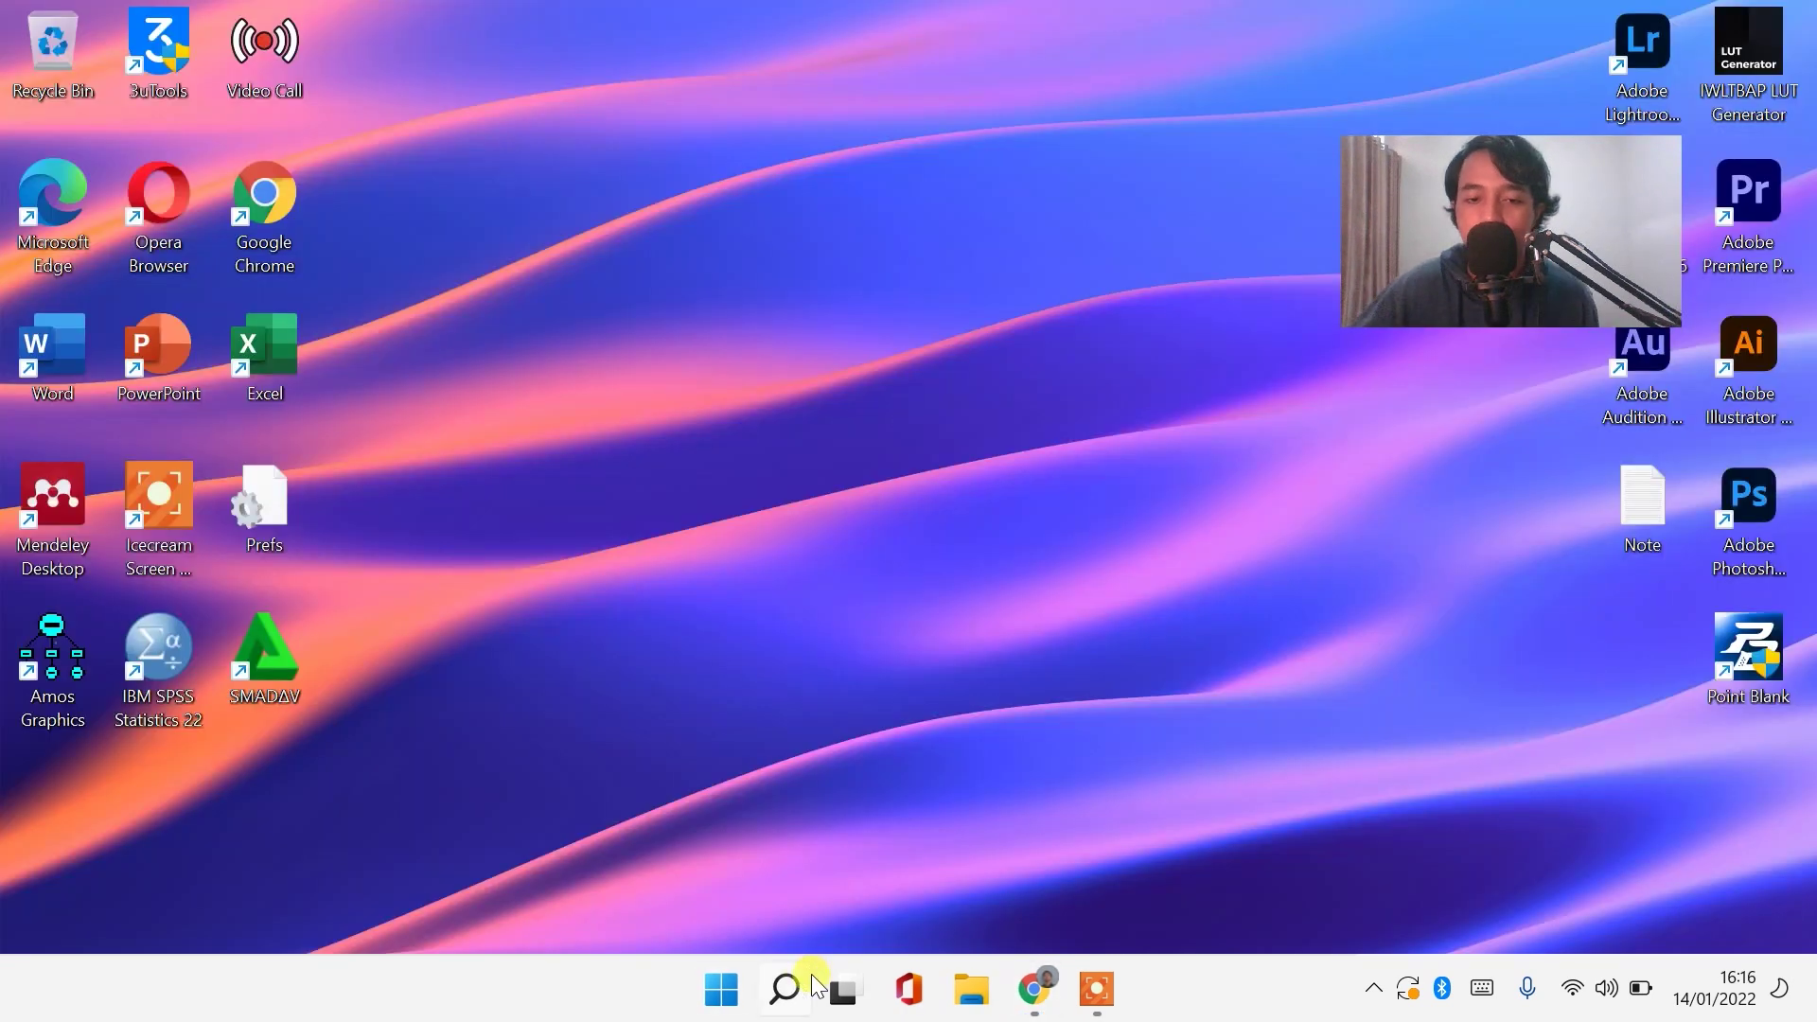
Search Windows for "key" and launch KeyTweak, allowing it to run.
click(786, 991)
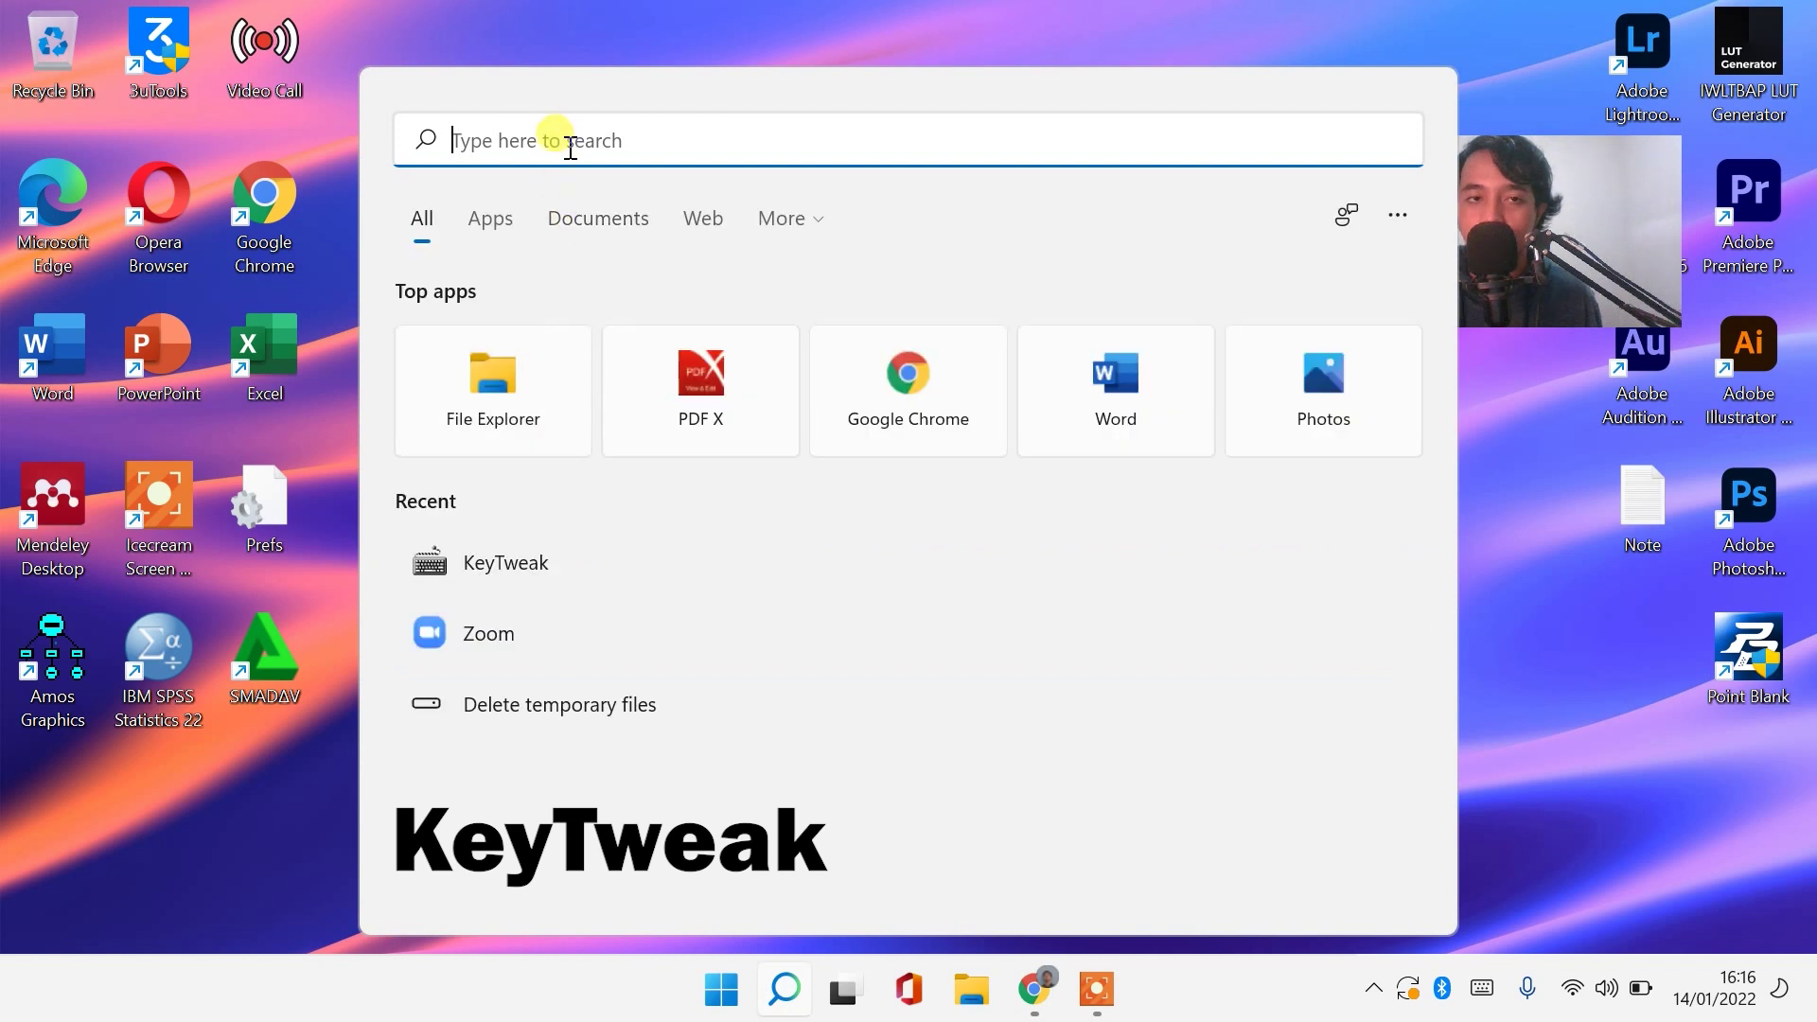
text(key)
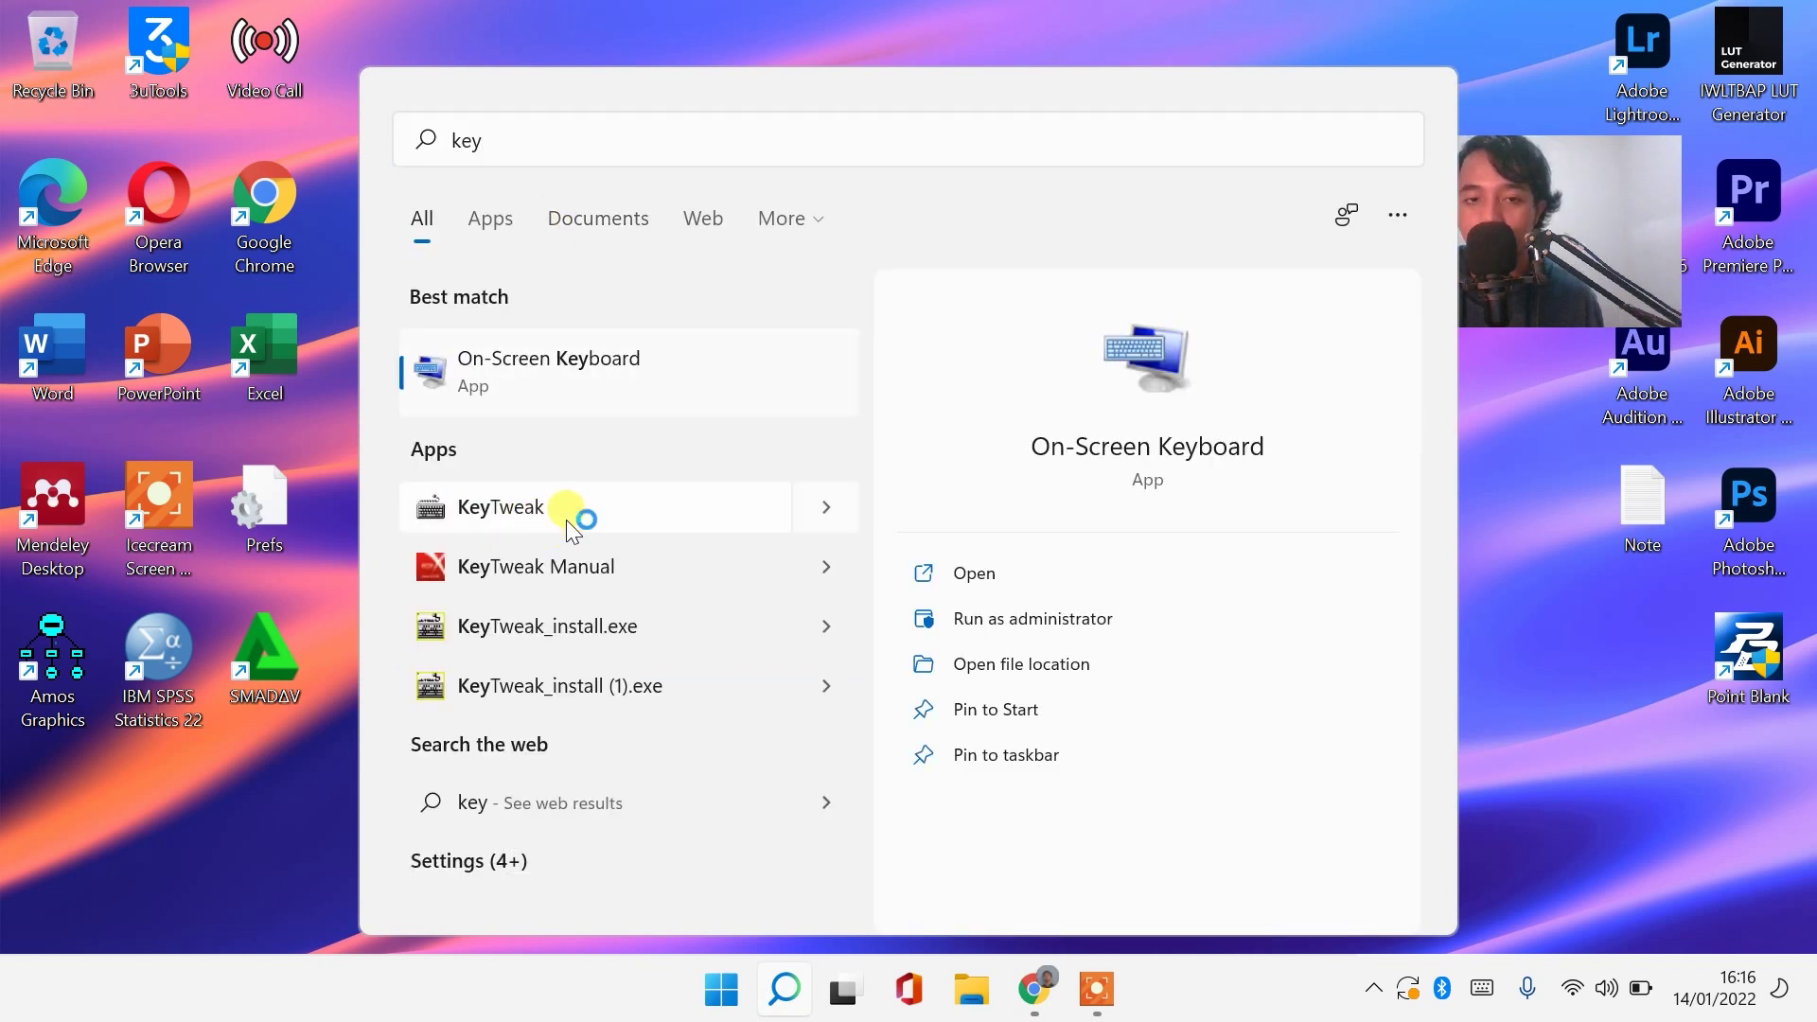
click(566, 519)
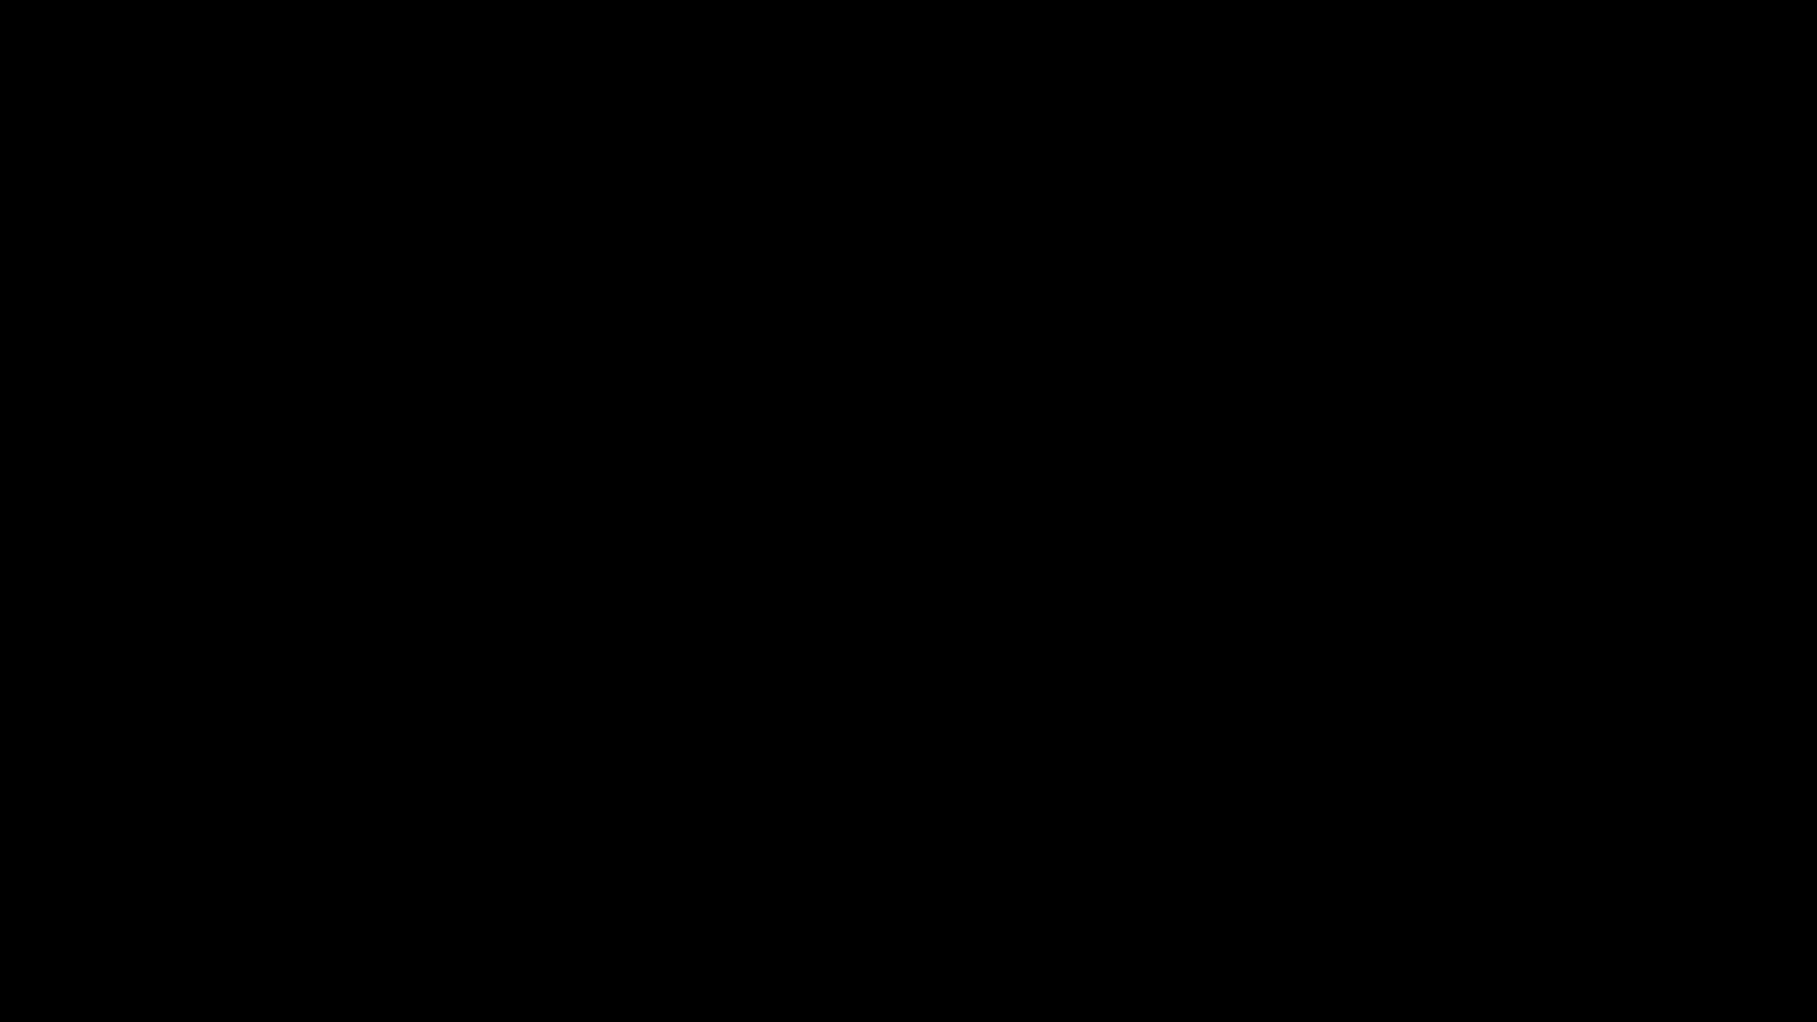
click(777, 712)
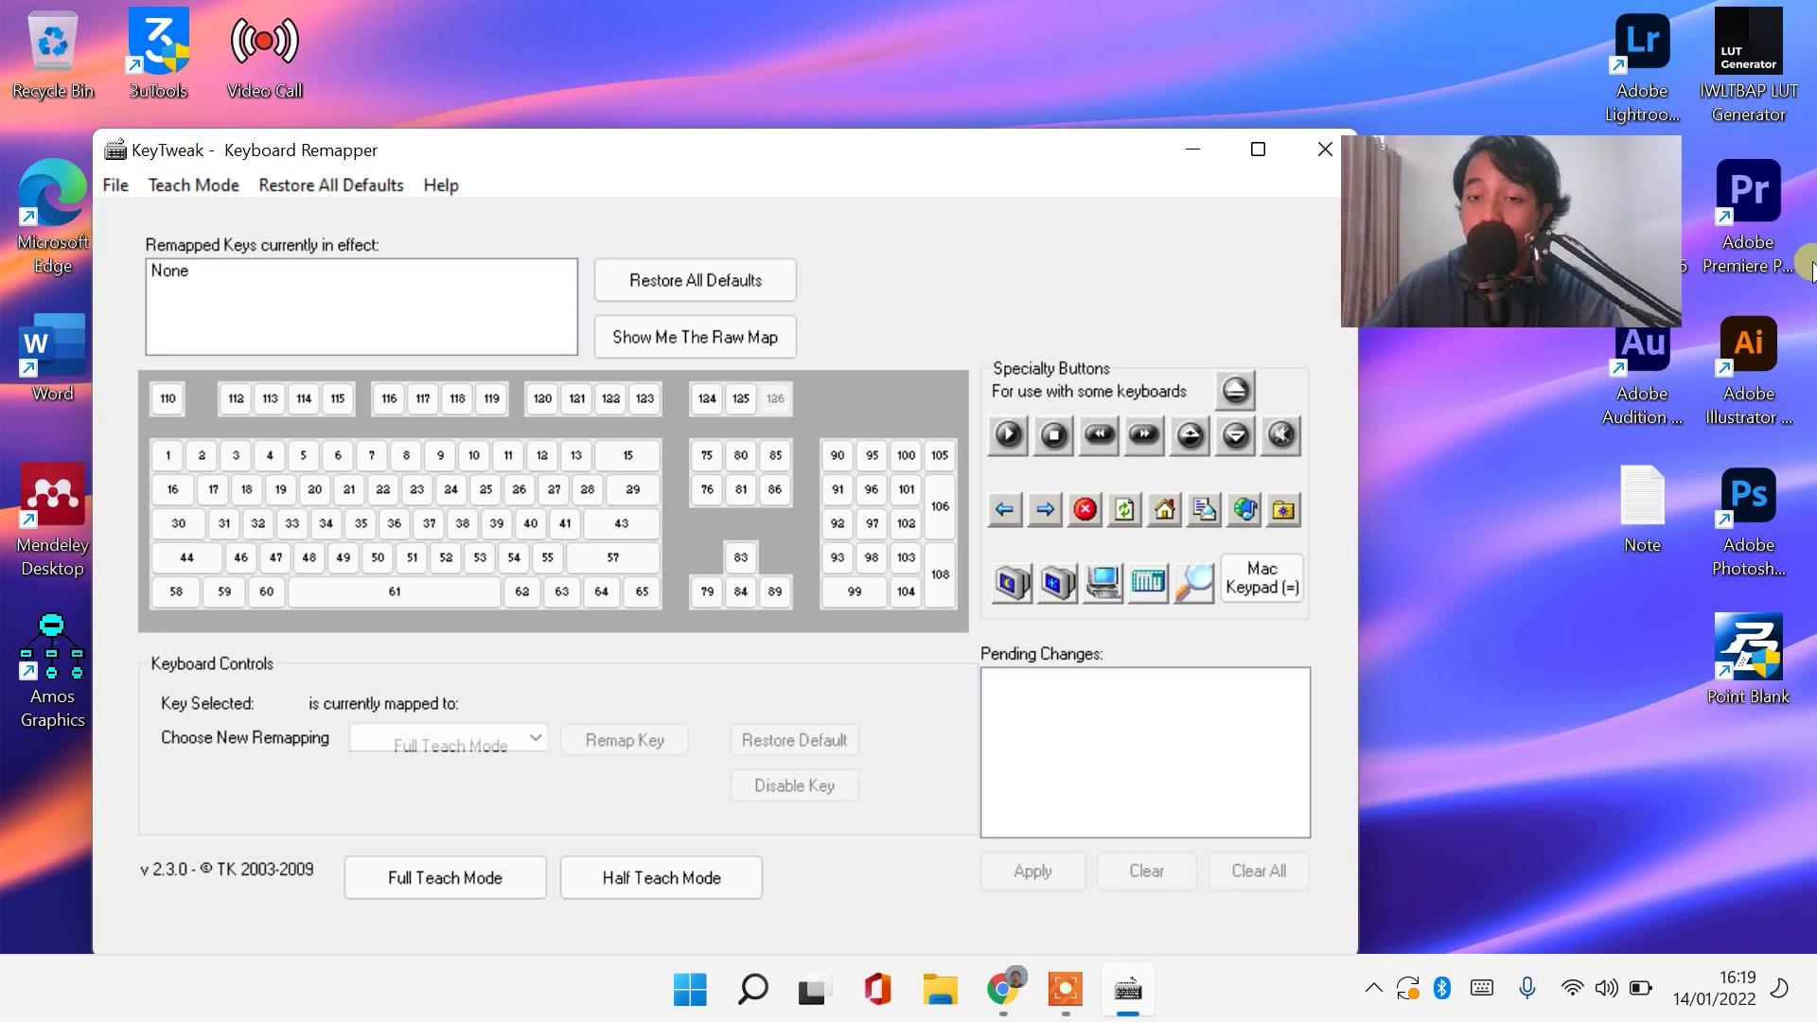
Add a pending remap of key 64 (Context Menu) to the letter I.
click(604, 596)
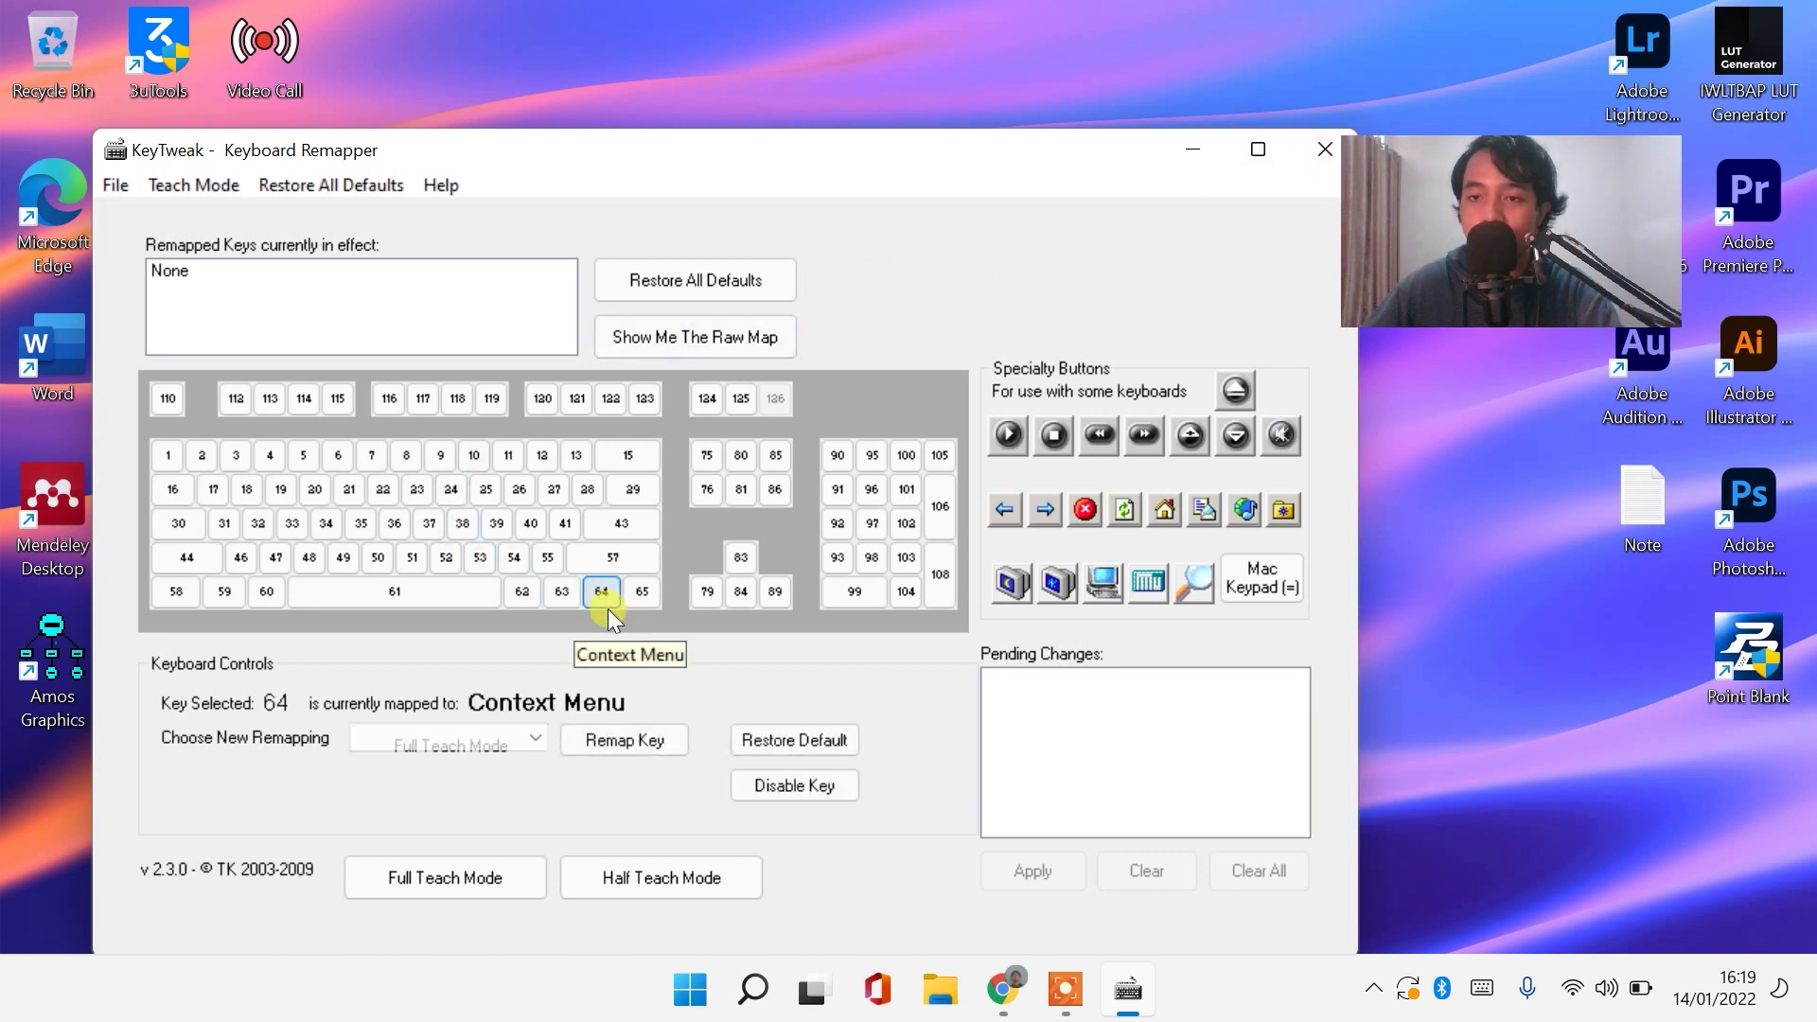
click(497, 745)
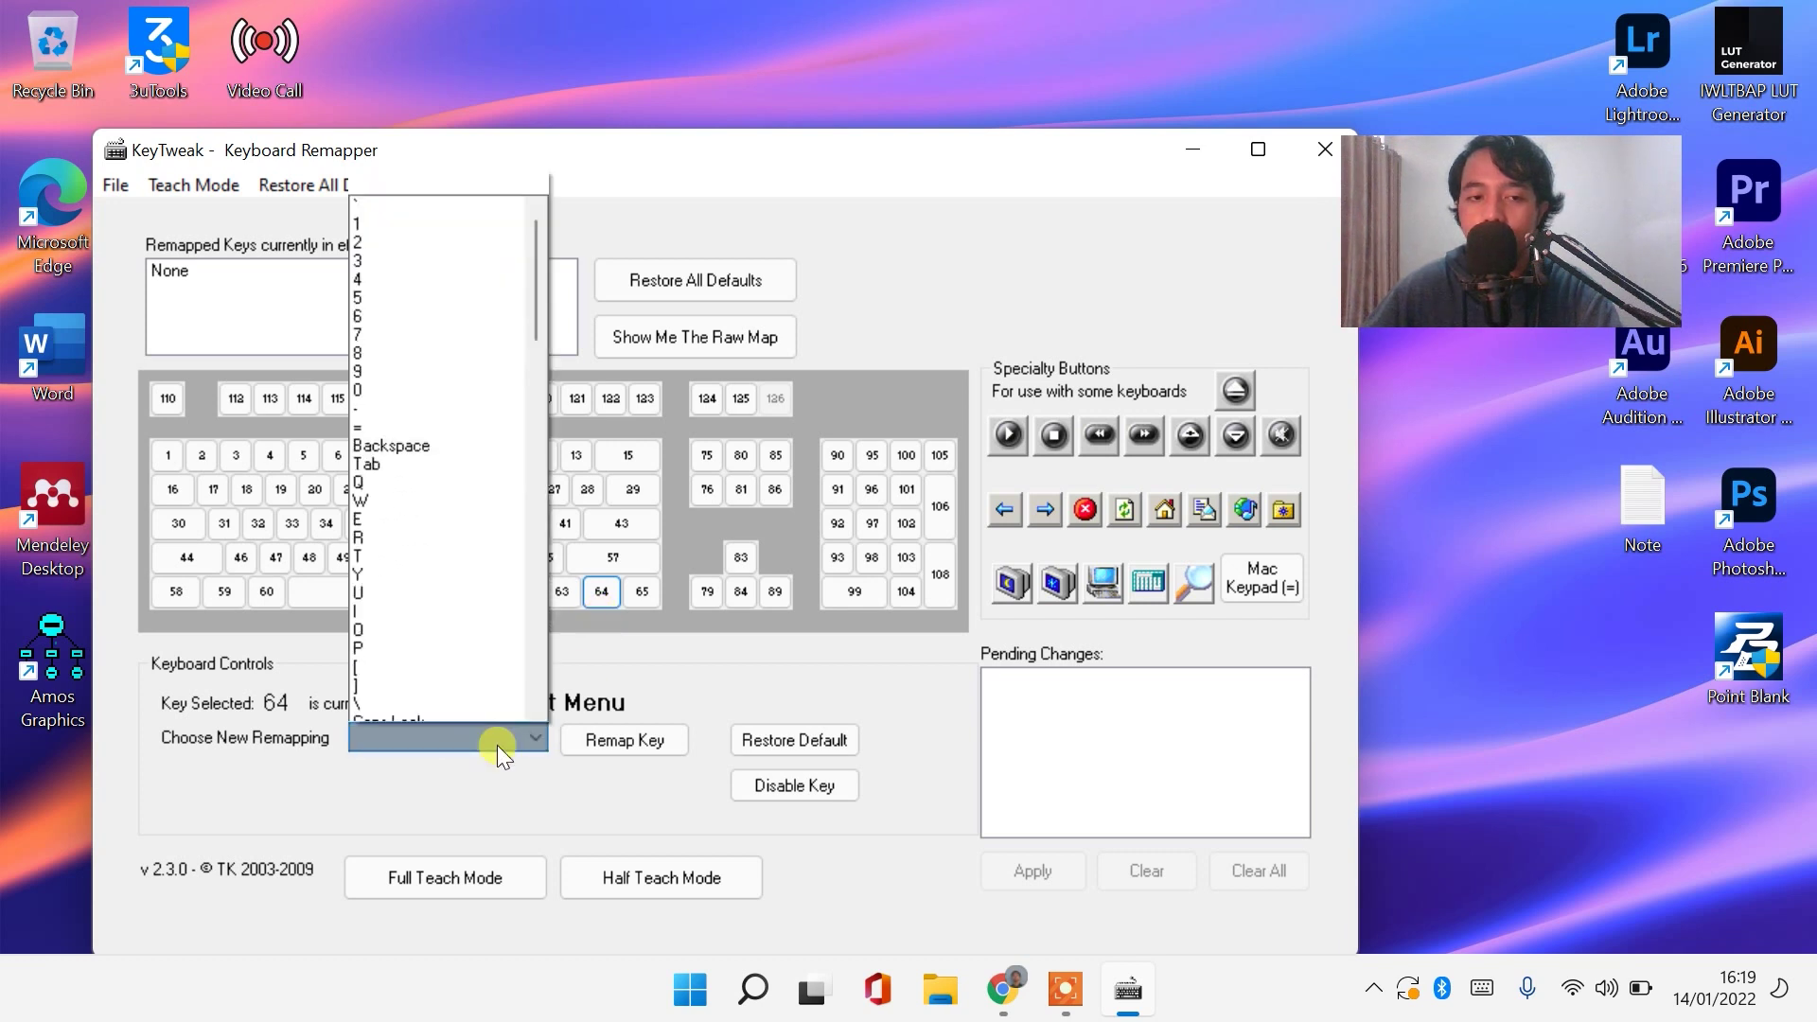
mouse_move(537, 280)
mouse_down()
mouse_move(537, 388)
mouse_move(551, 313)
mouse_up()
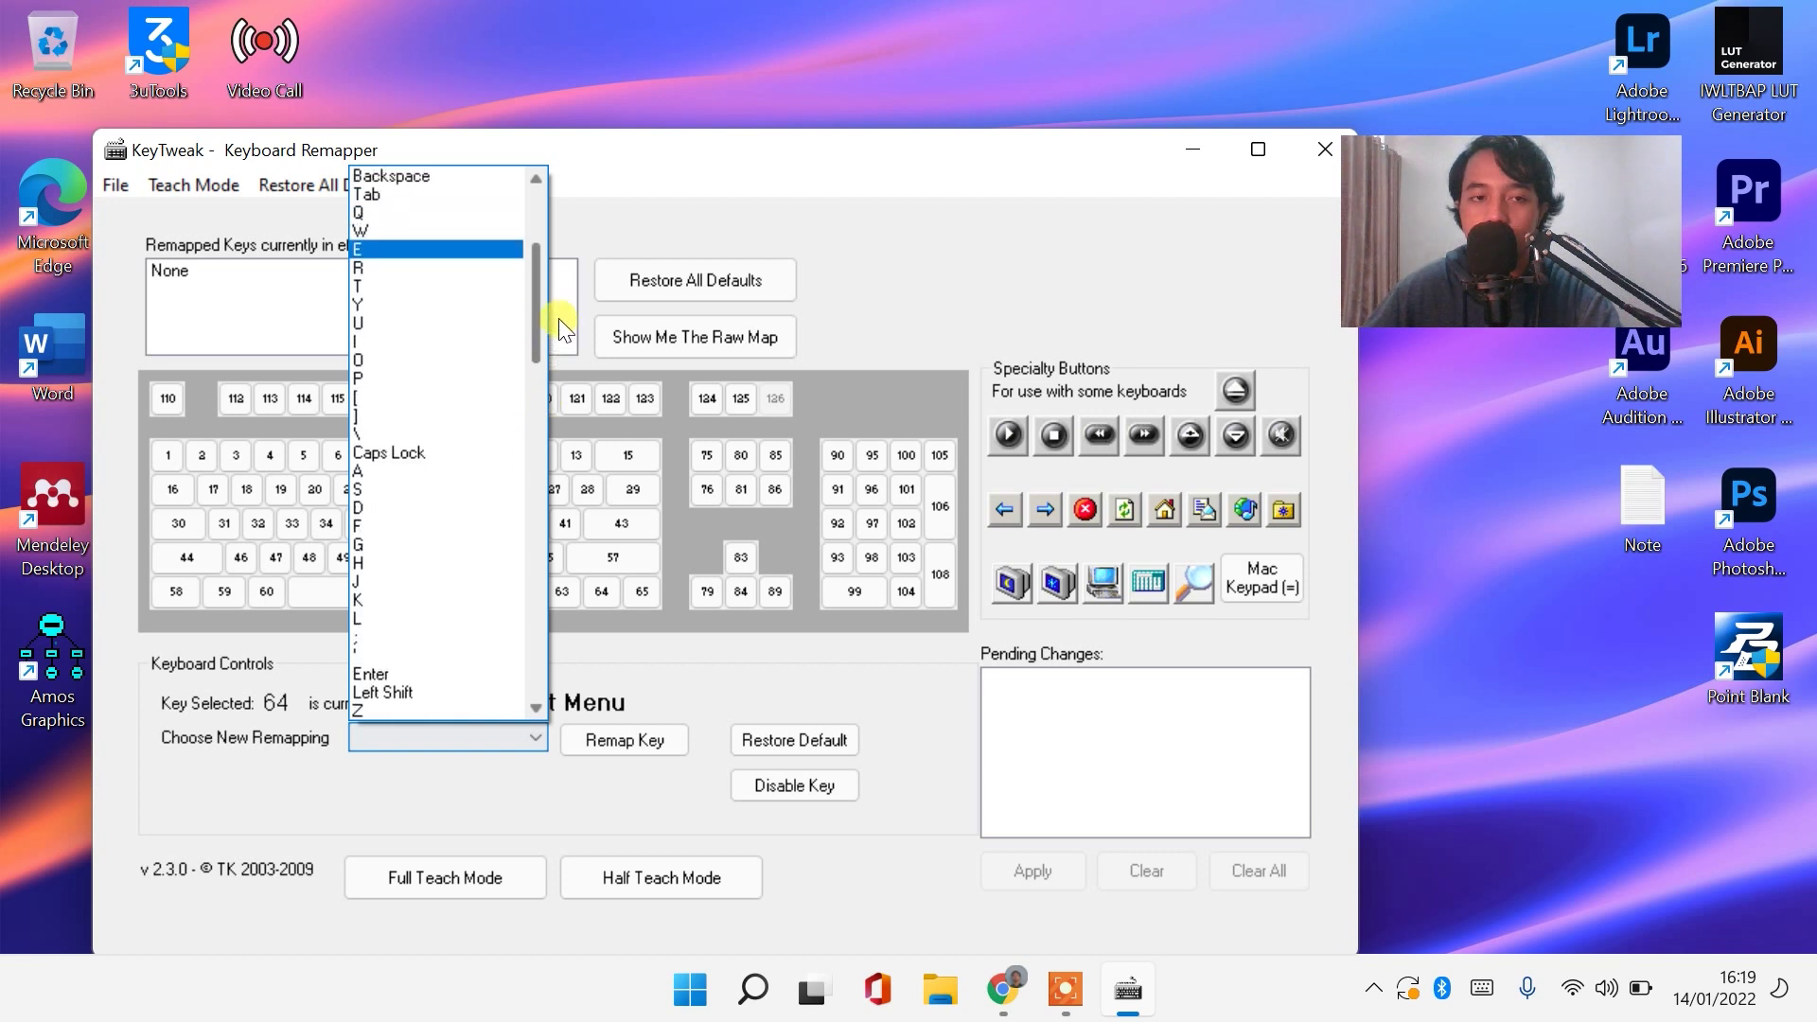
click(416, 343)
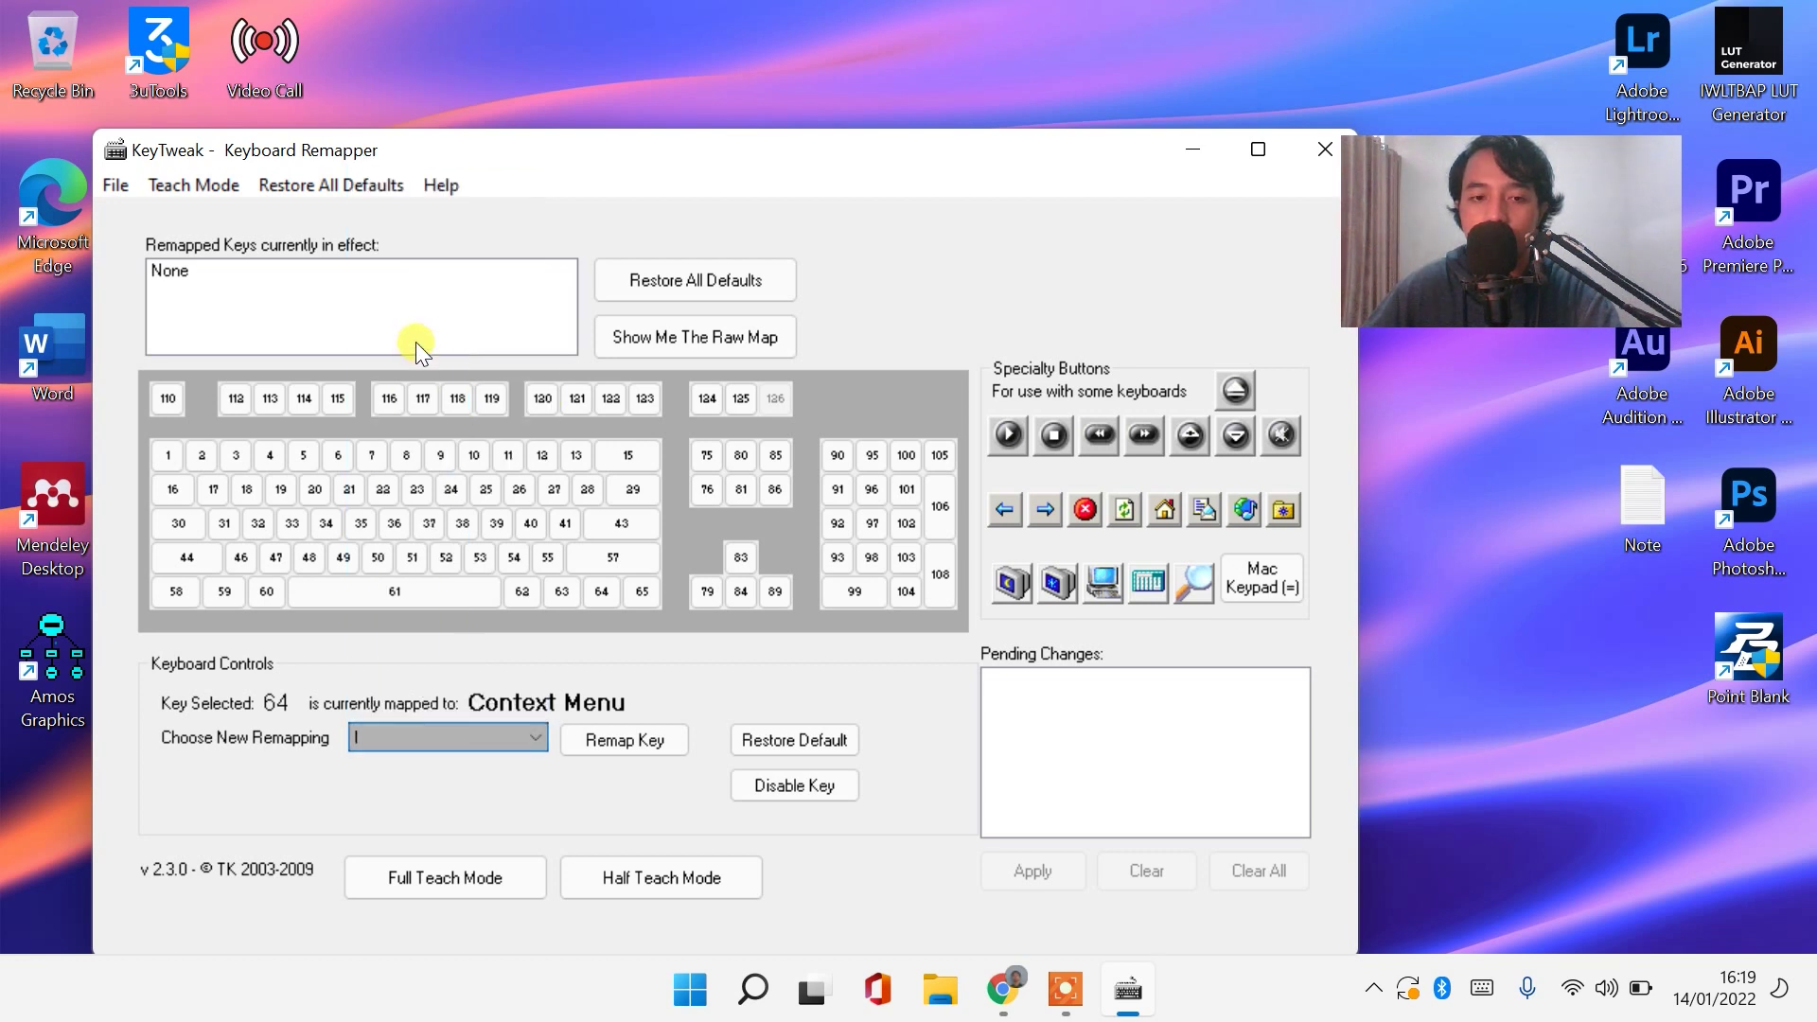
click(653, 743)
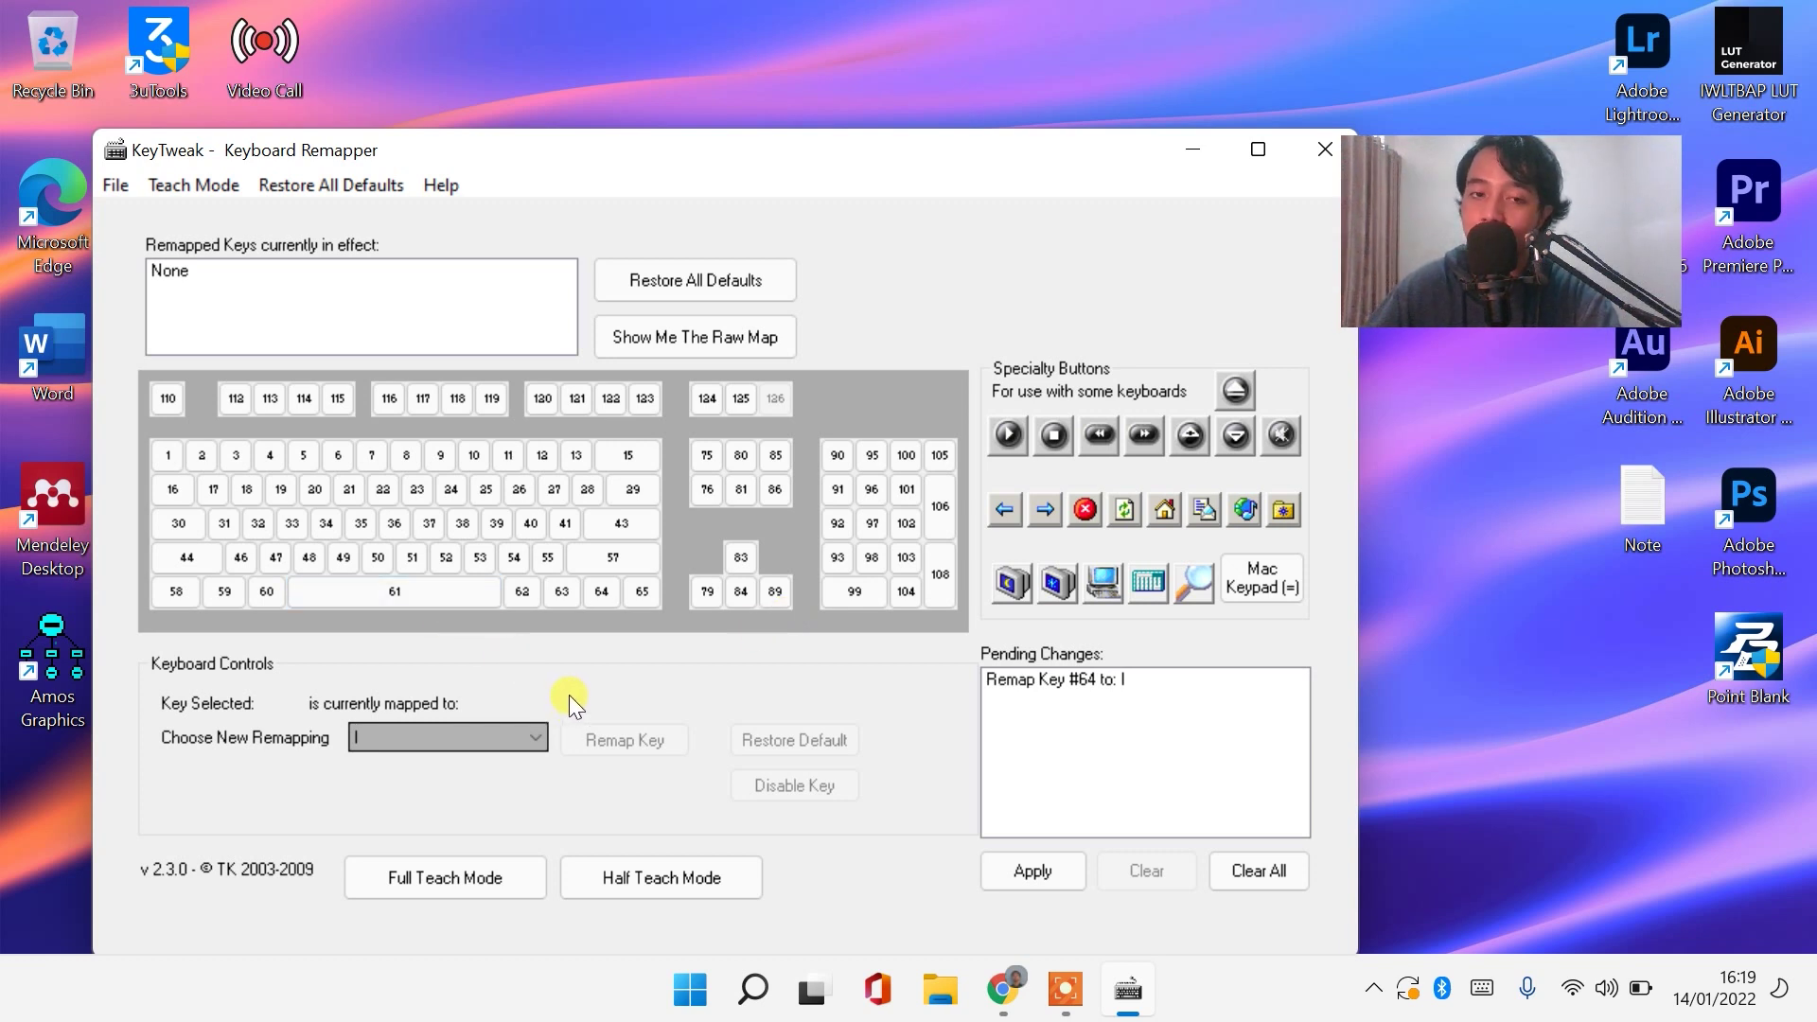
Add a pending remap of key 62 (Right Alt) to the letter J, and close KeyTweak.
click(523, 593)
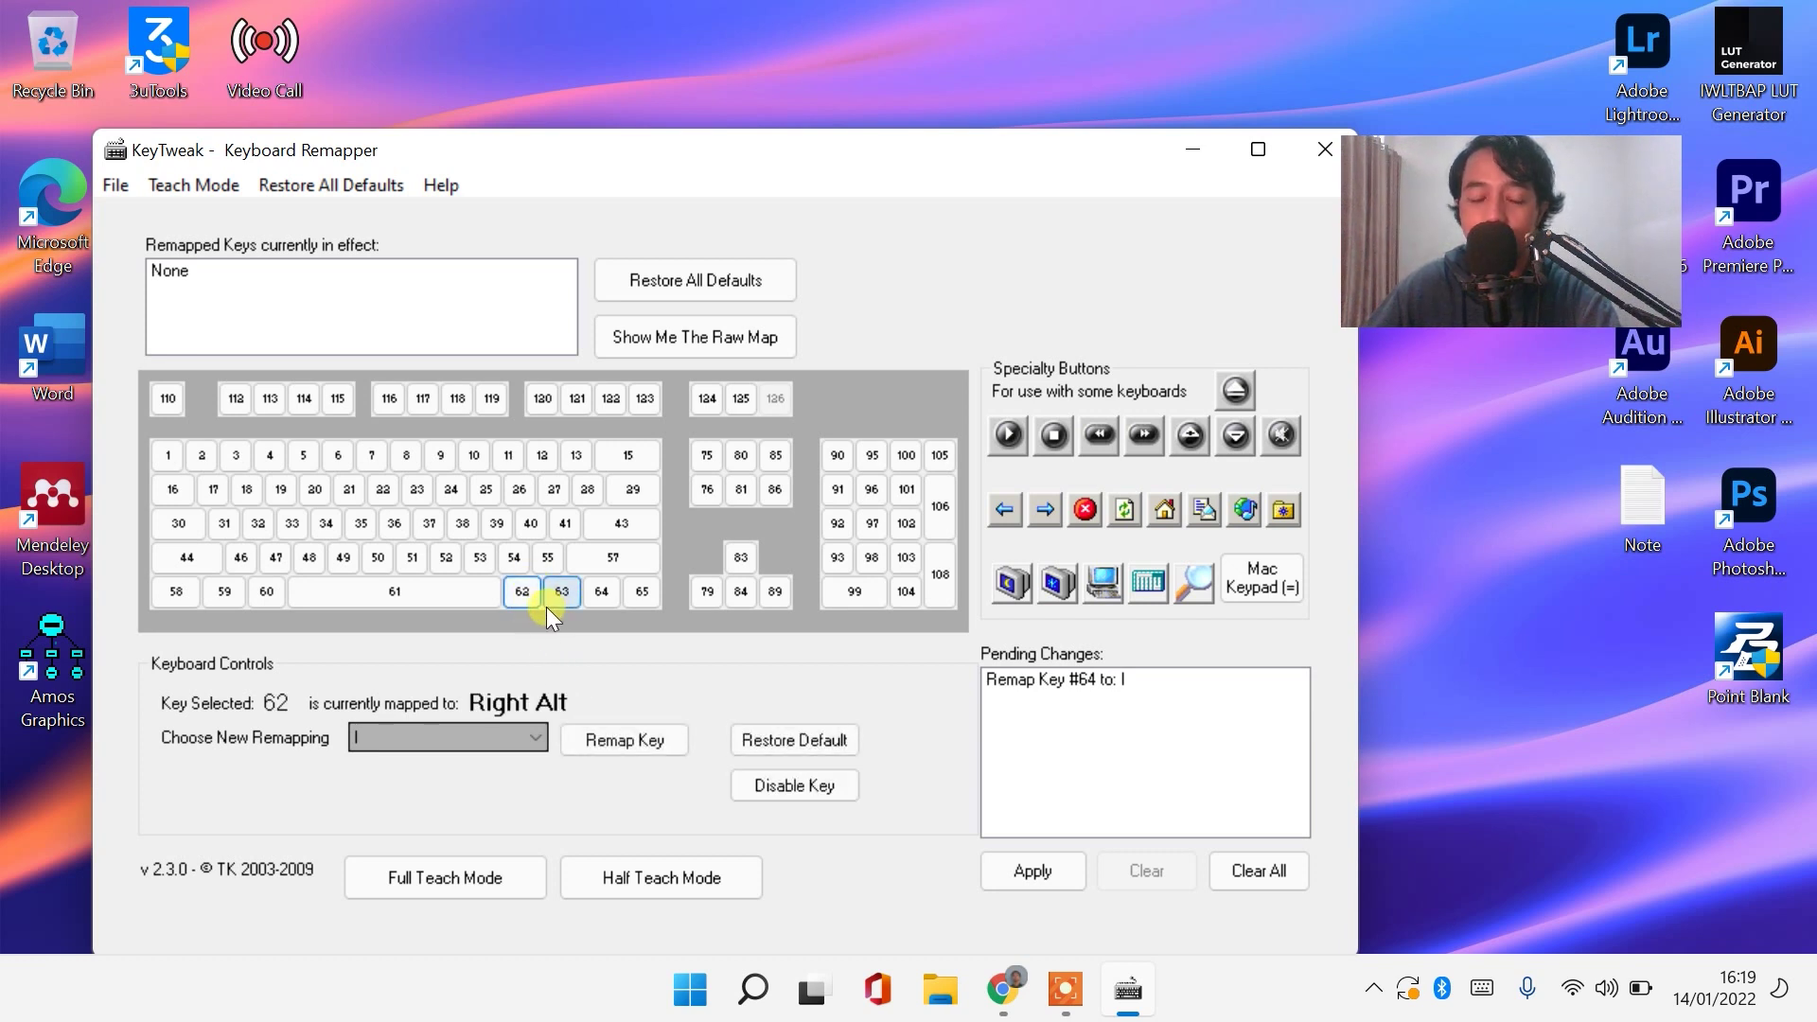
click(517, 741)
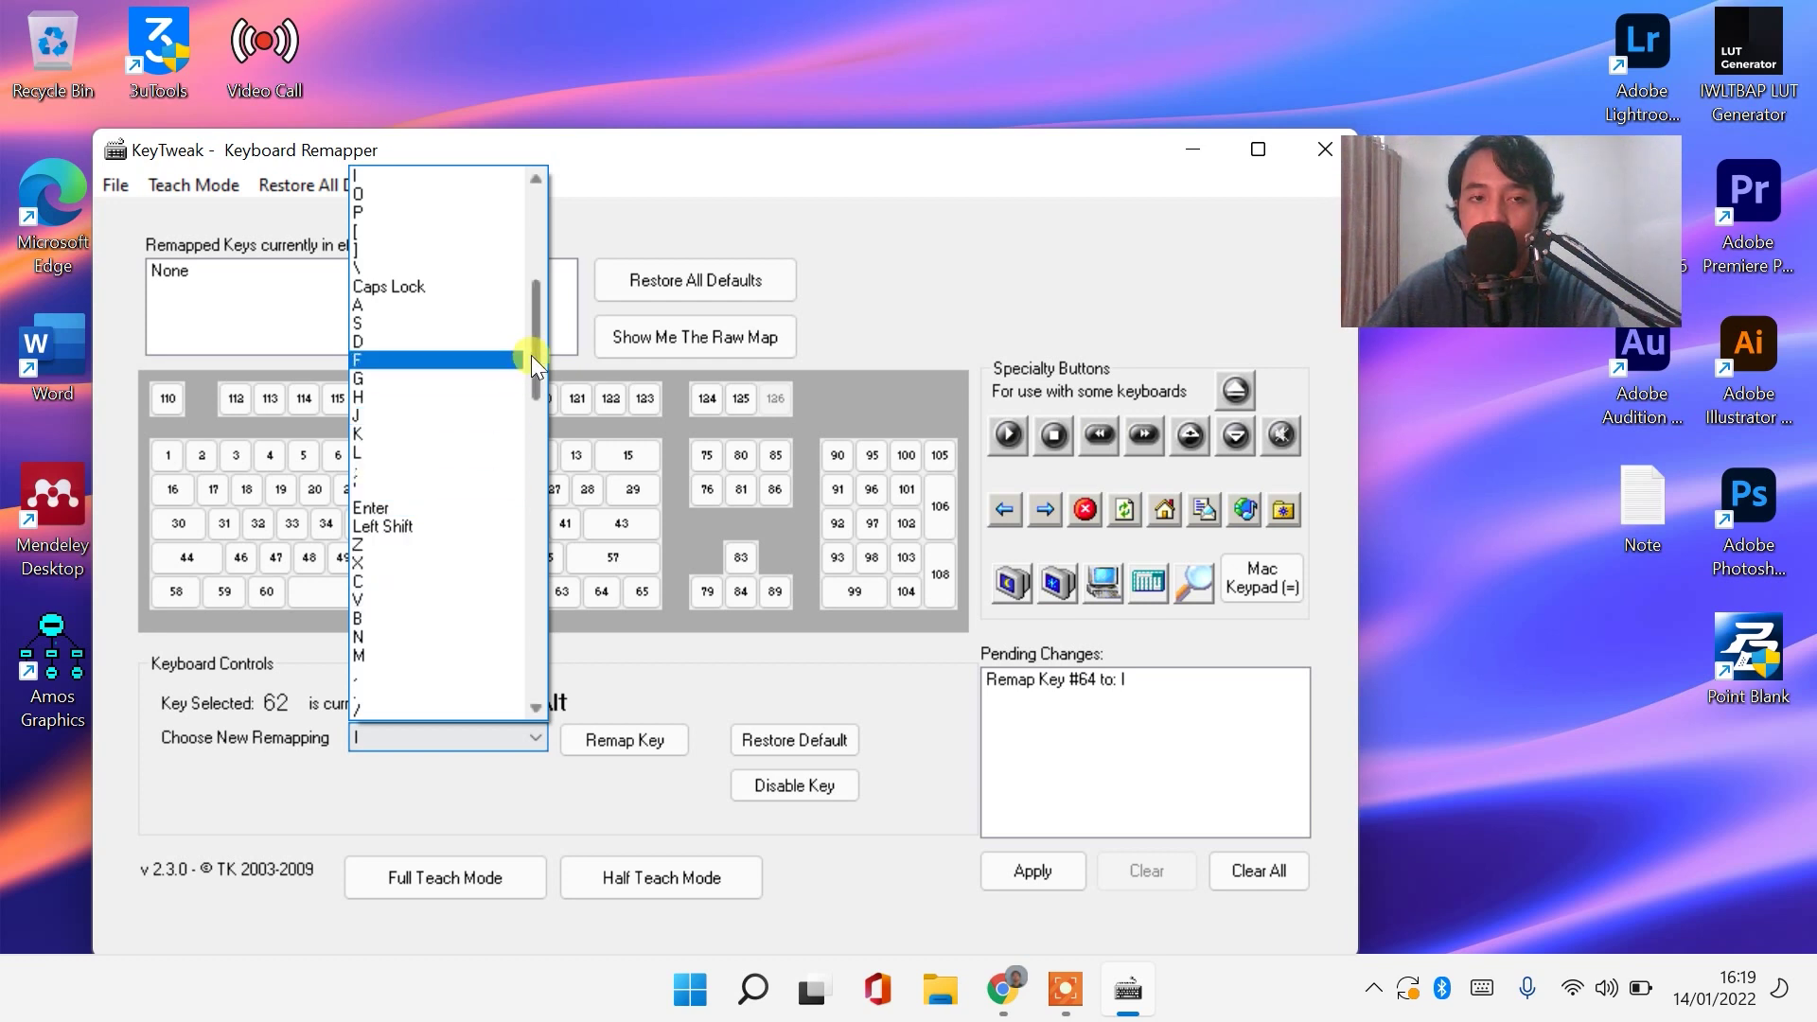
drag(531, 355, 545, 390)
click(381, 233)
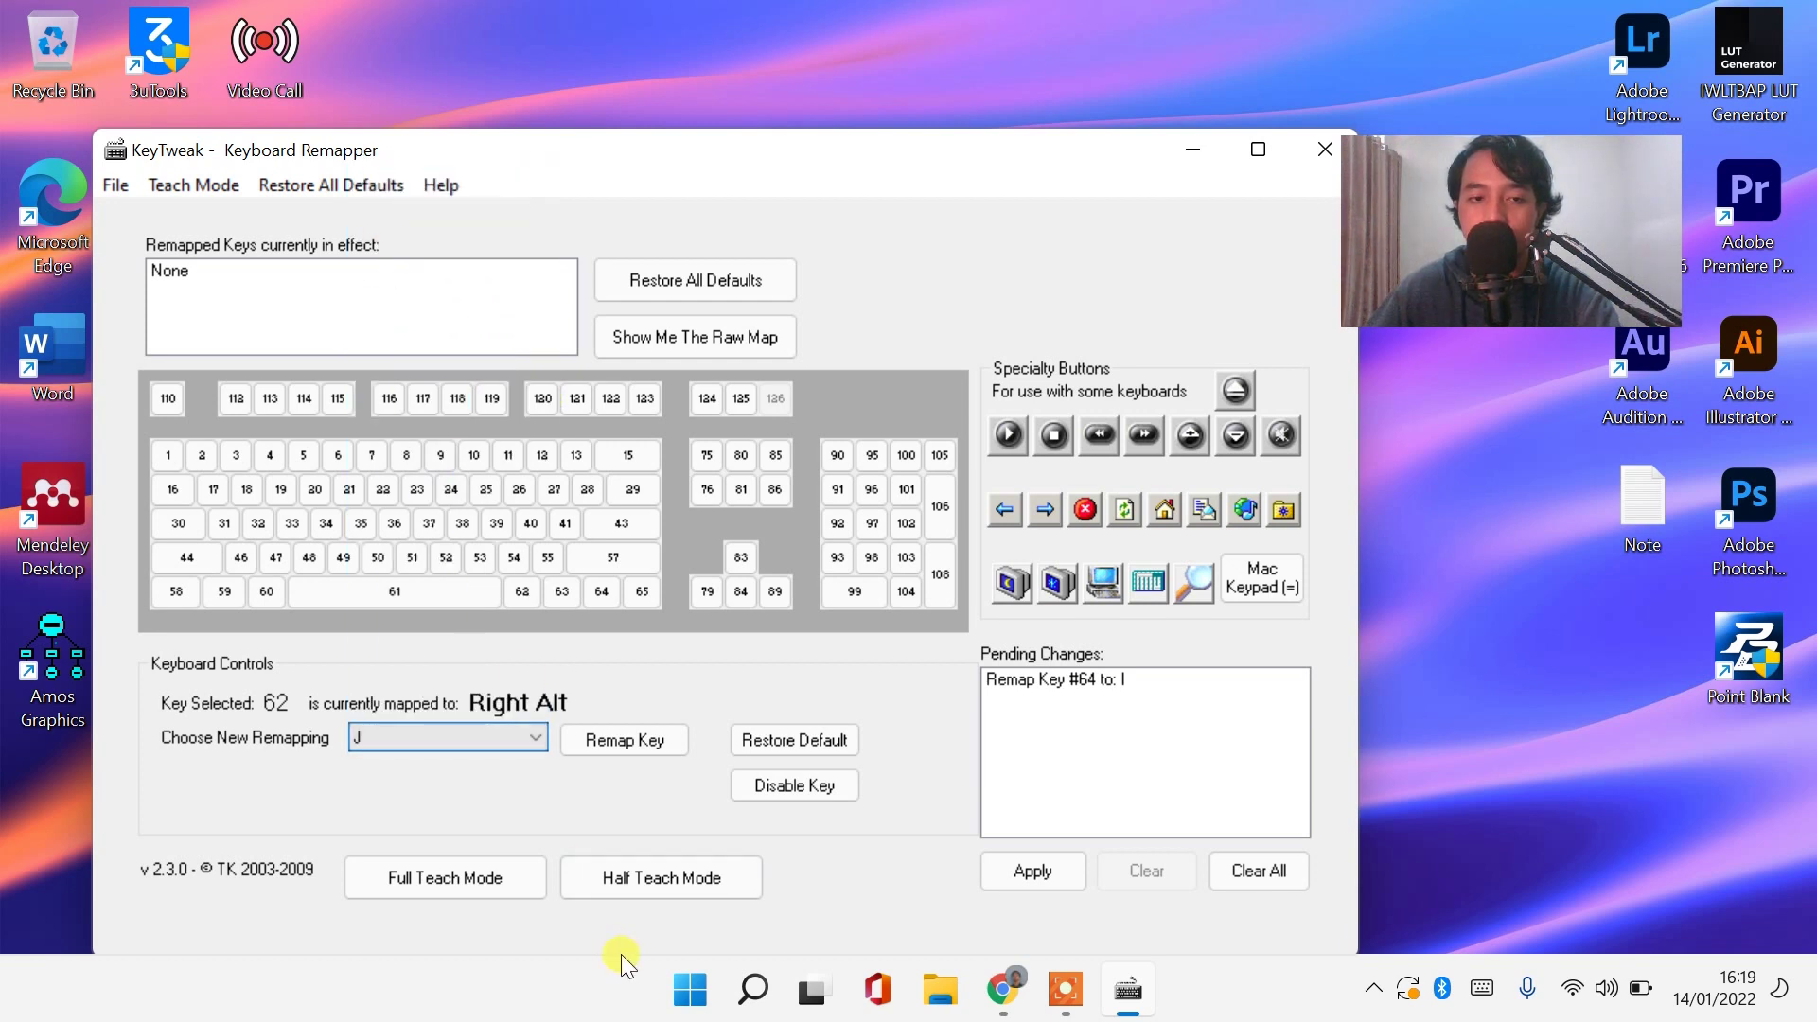
click(628, 740)
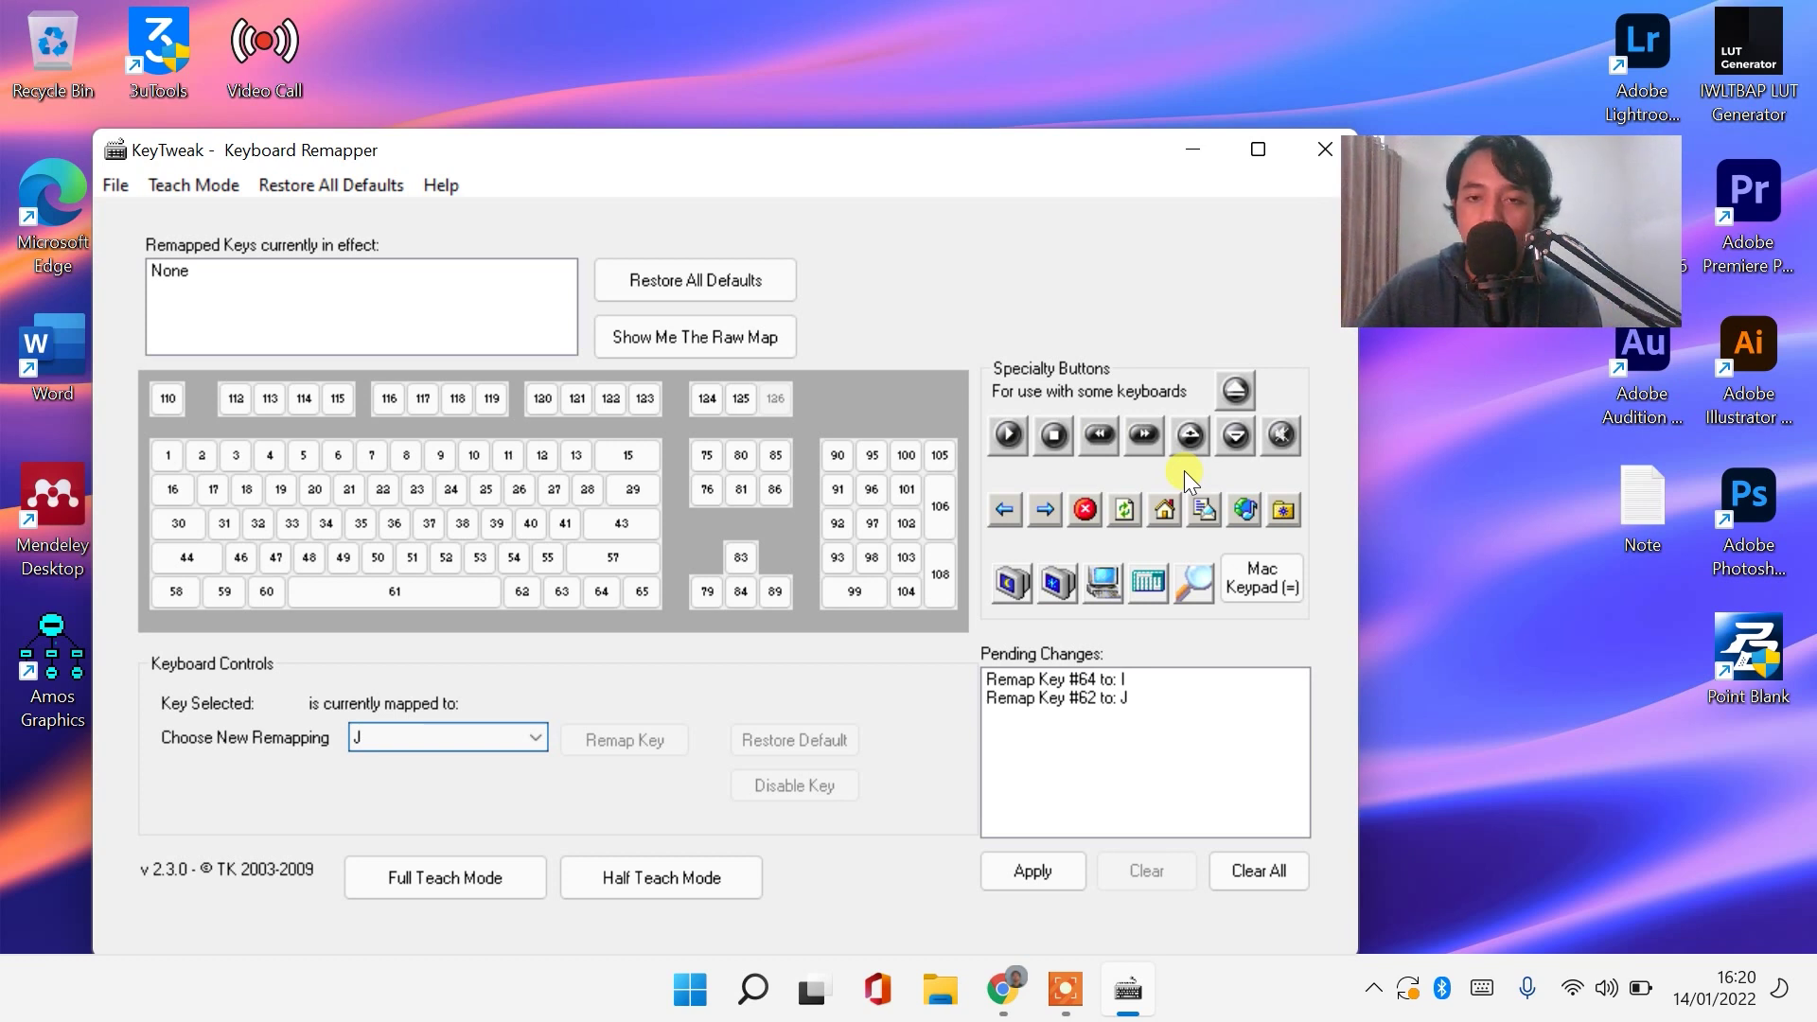
click(1326, 144)
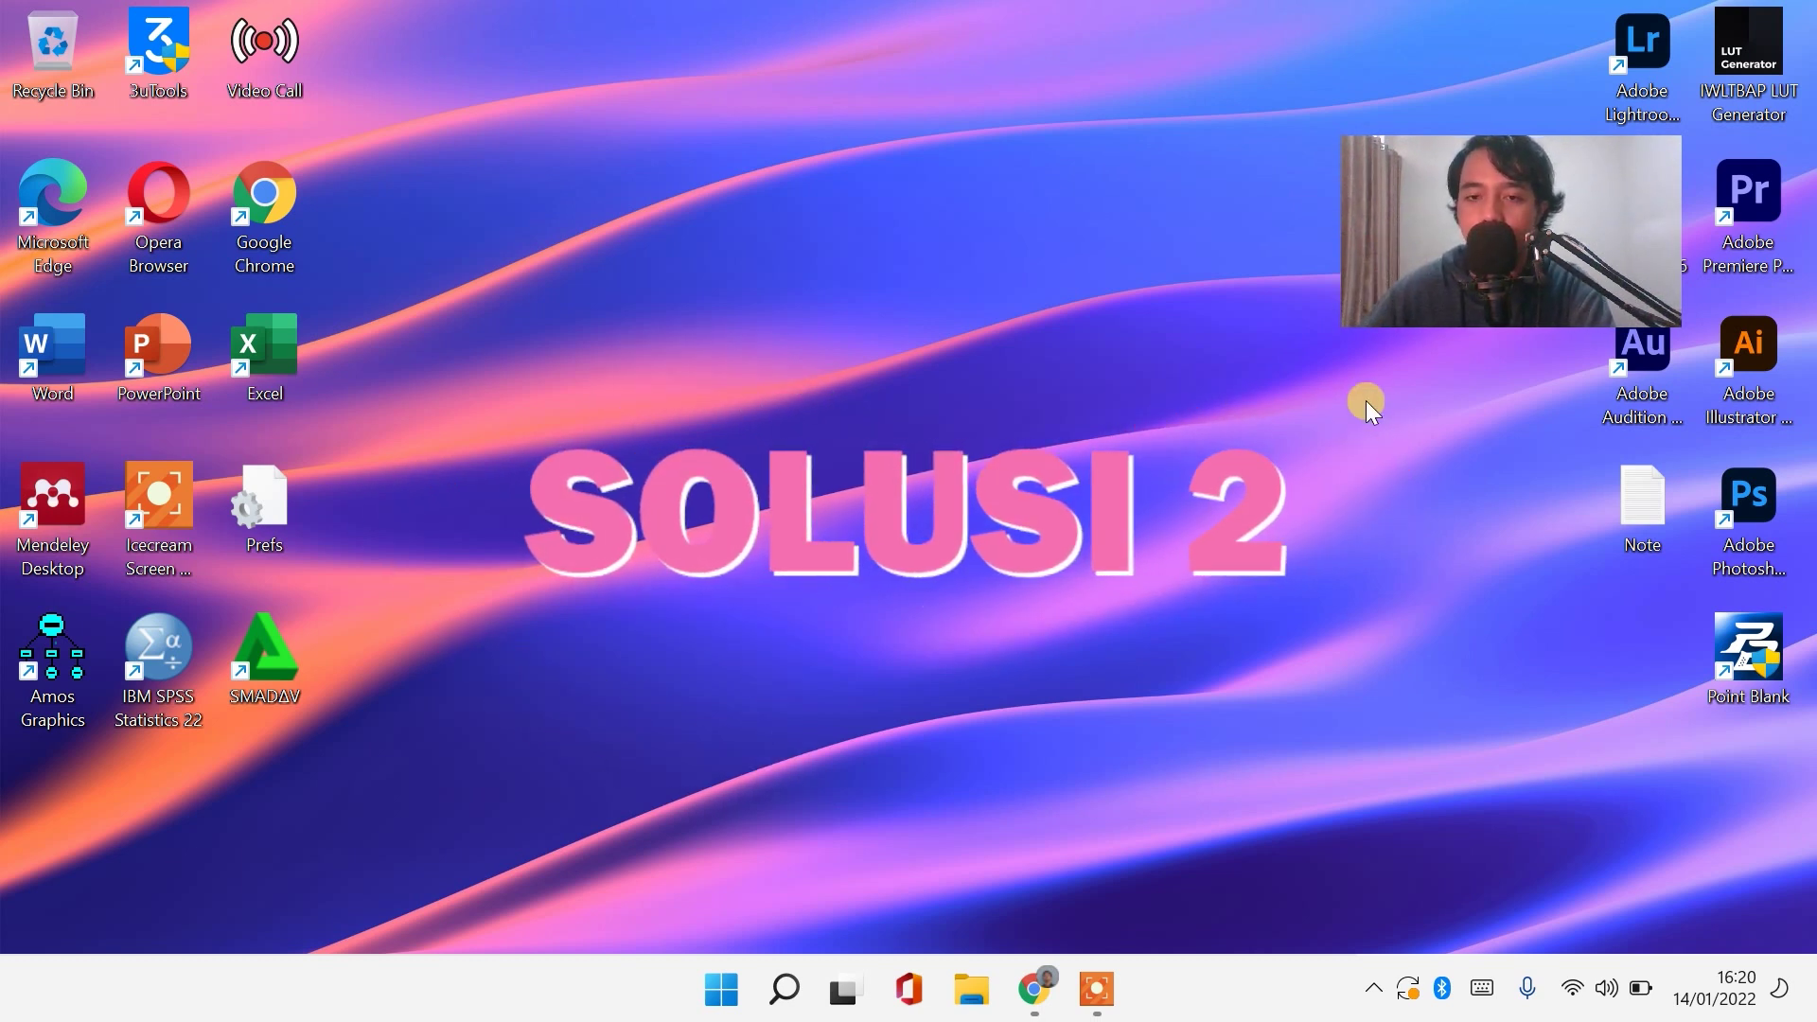
In the Windows taskbar settings, switch the Touch keyboard corner icon off and back on, and close Settings.
right_click(1250, 983)
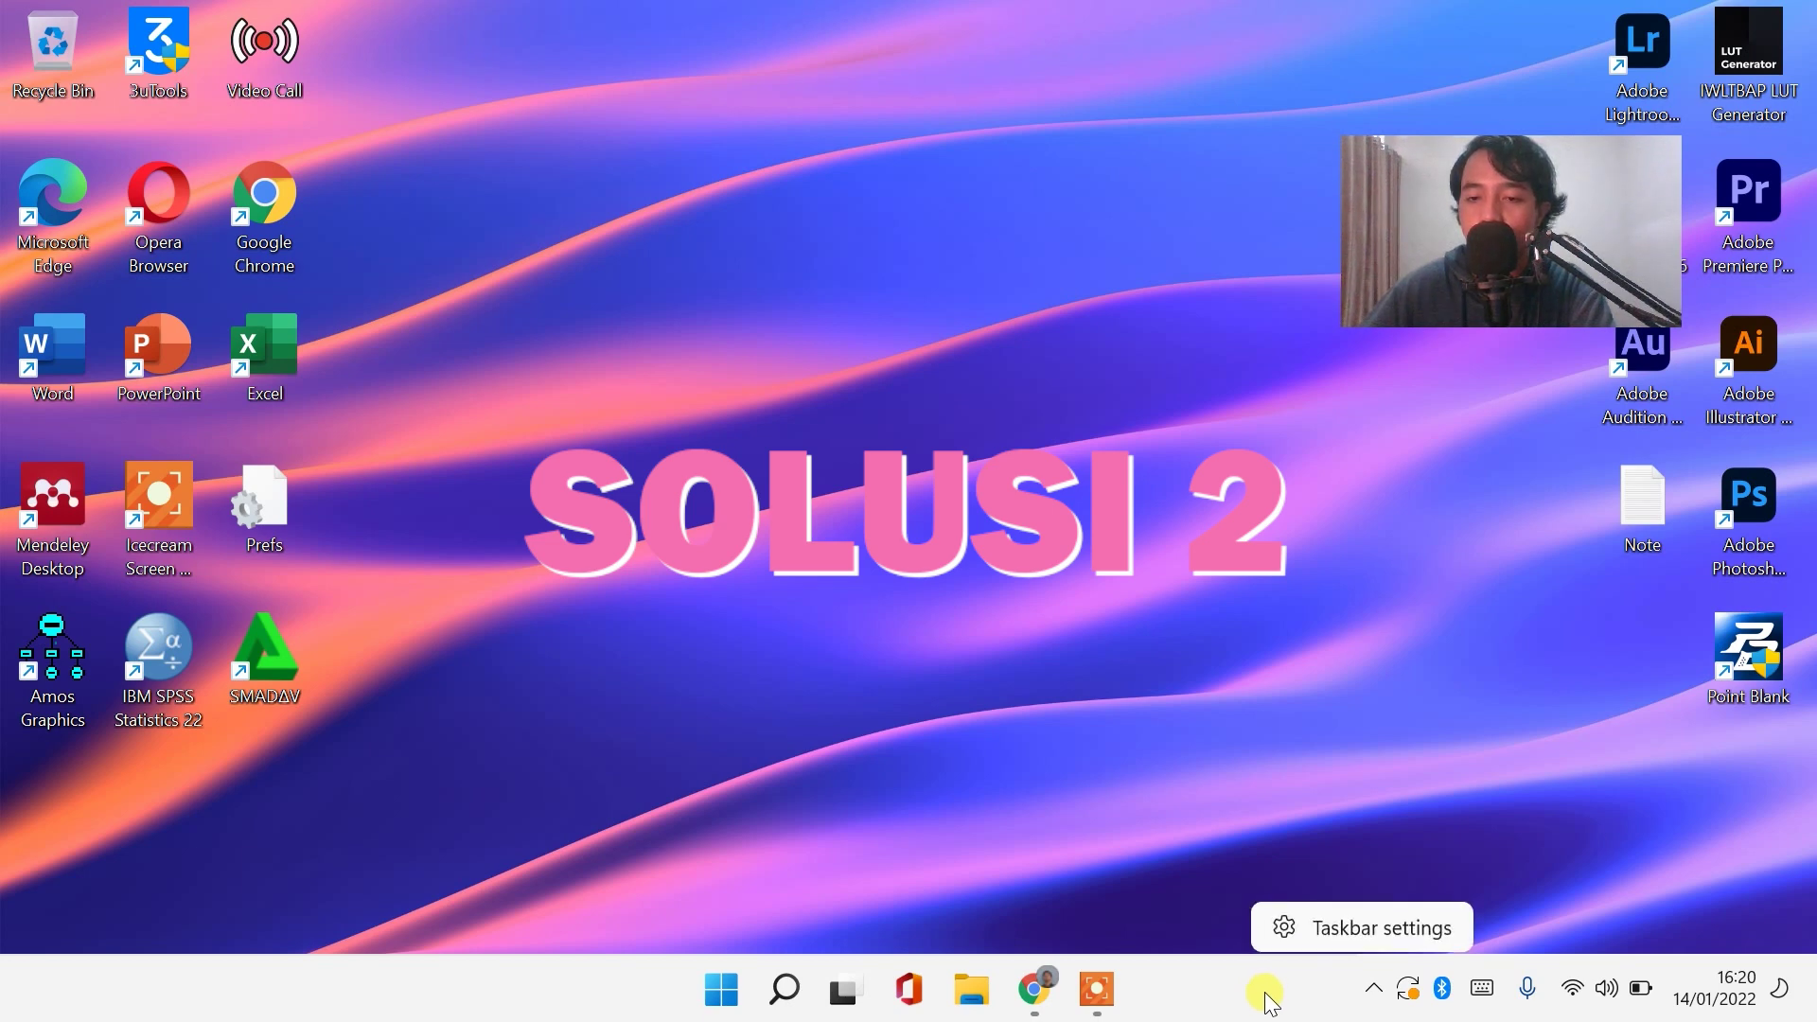
click(1346, 933)
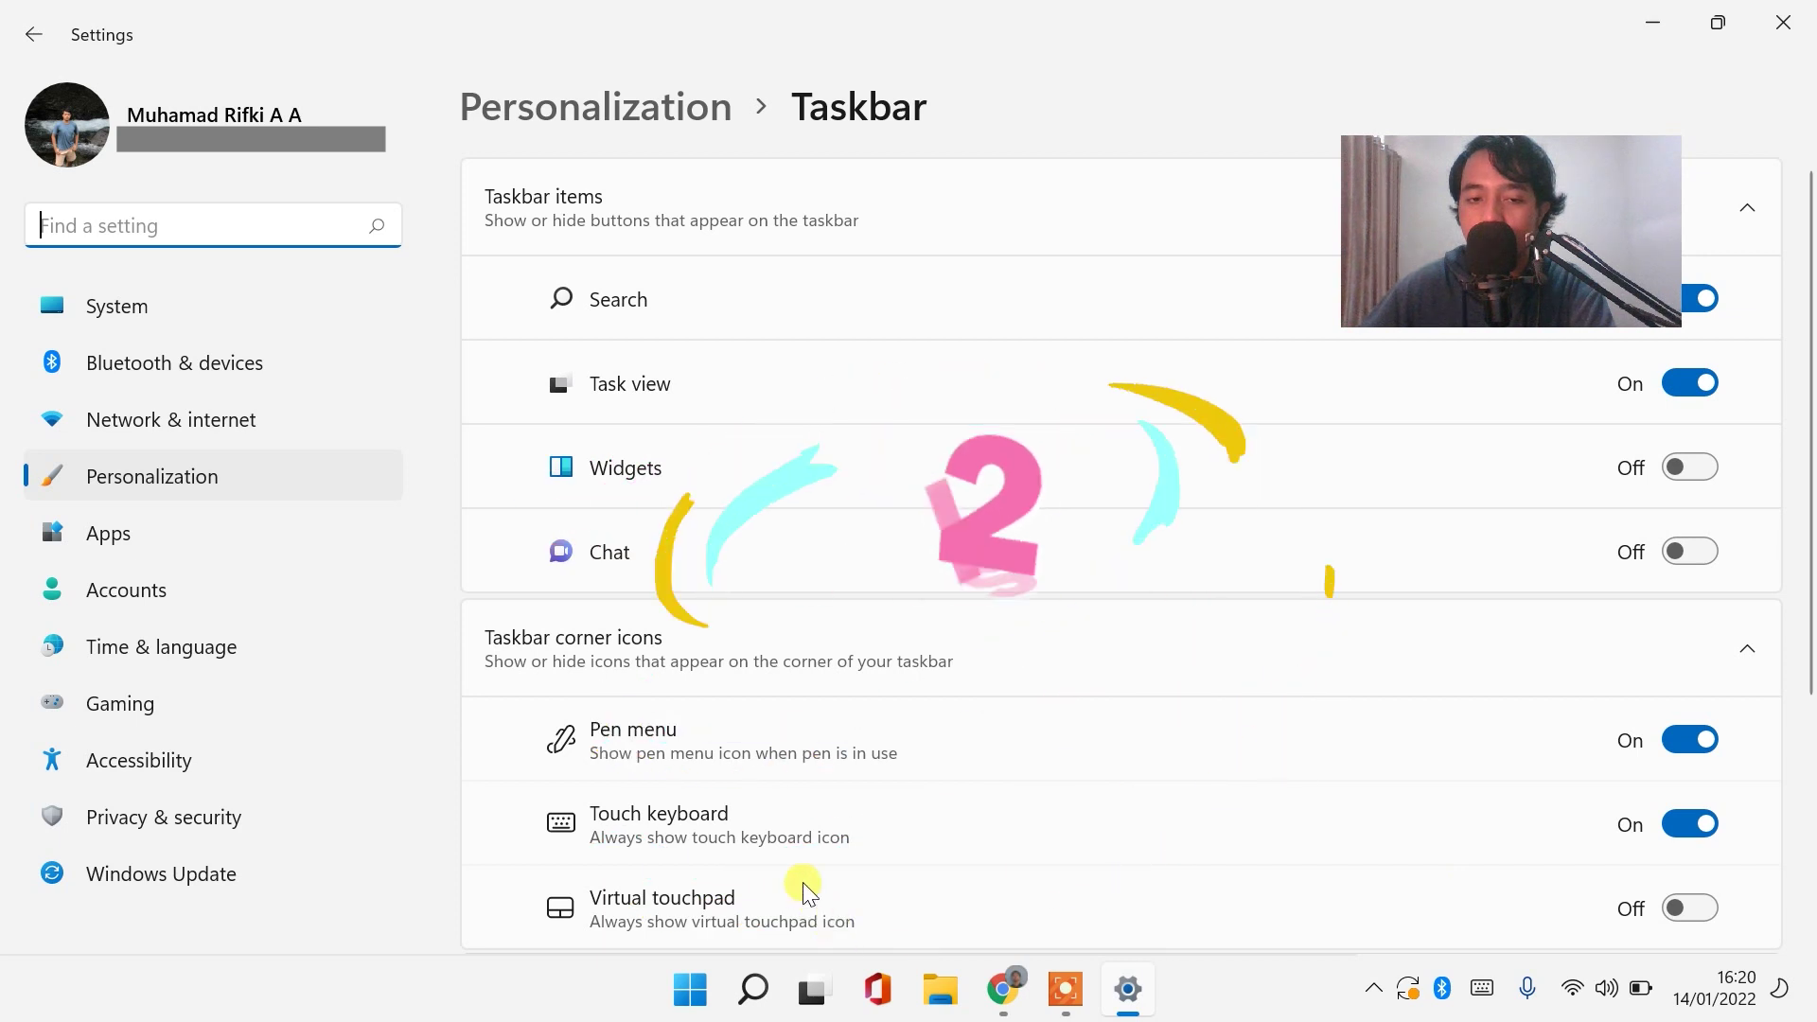
click(1696, 822)
click(1696, 826)
click(1798, 14)
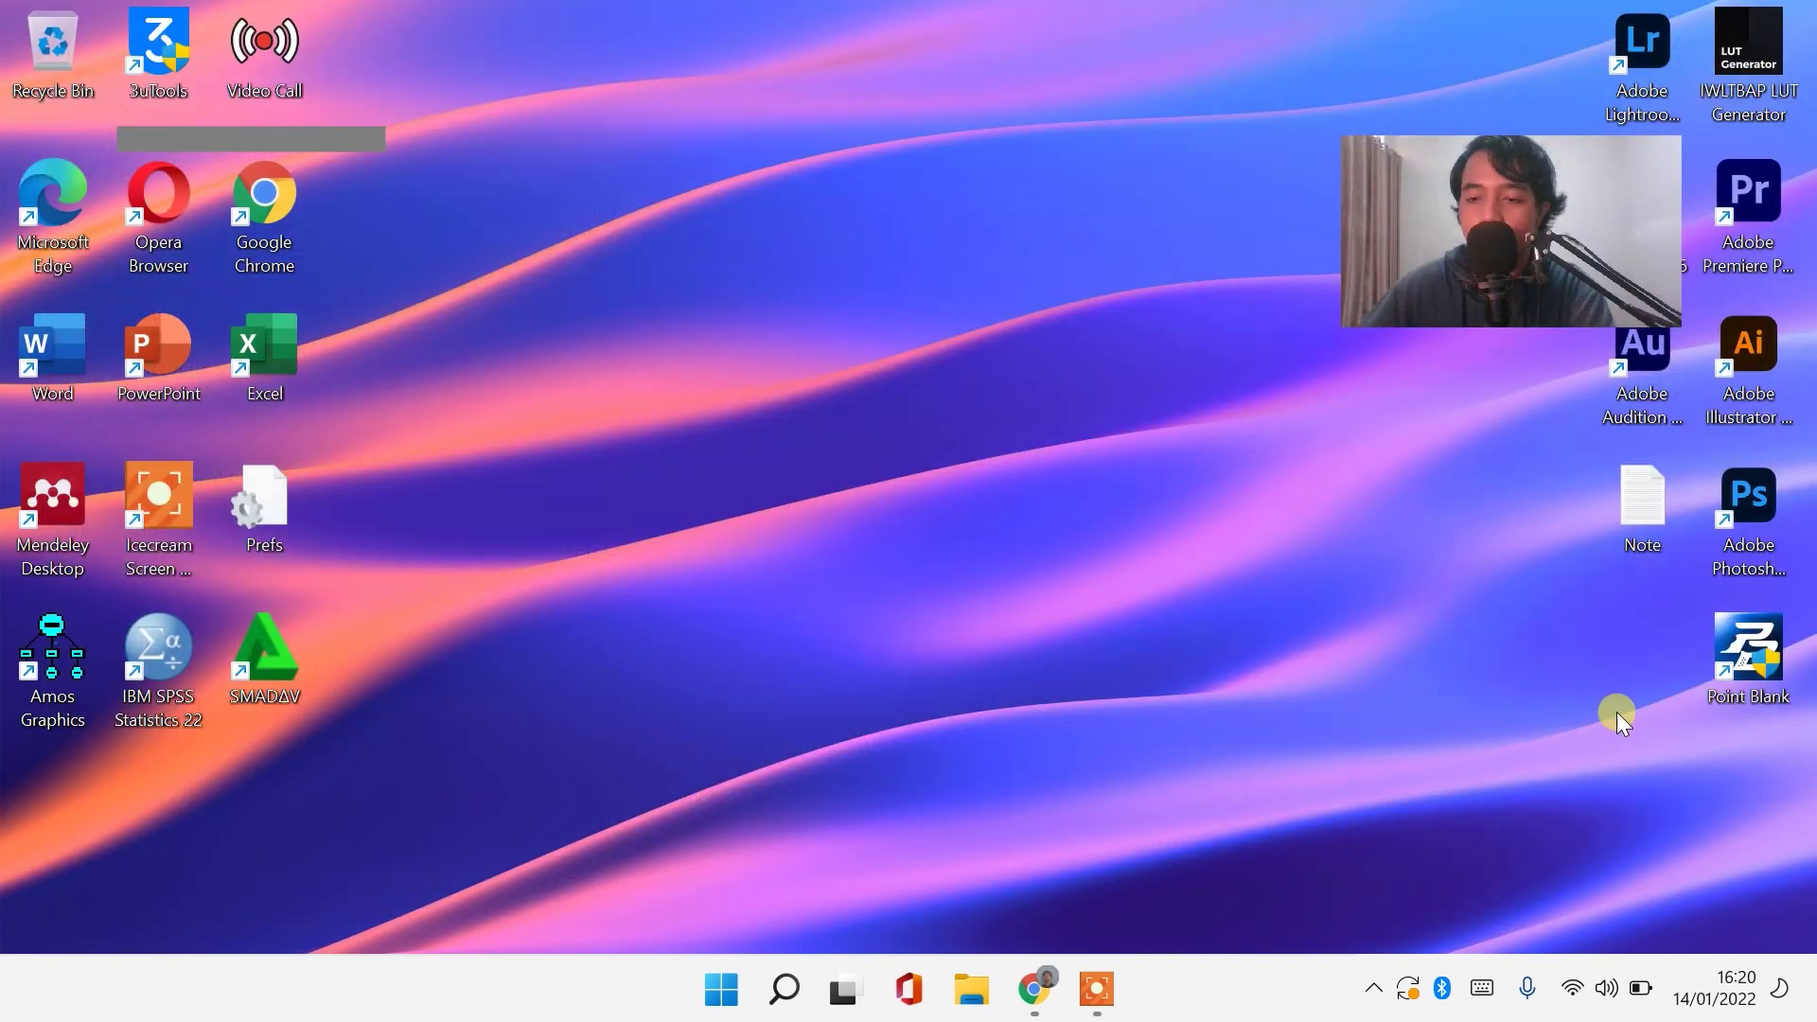
Try out the Windows touch keyboard by entering the letters i and k, and close it.
click(1483, 990)
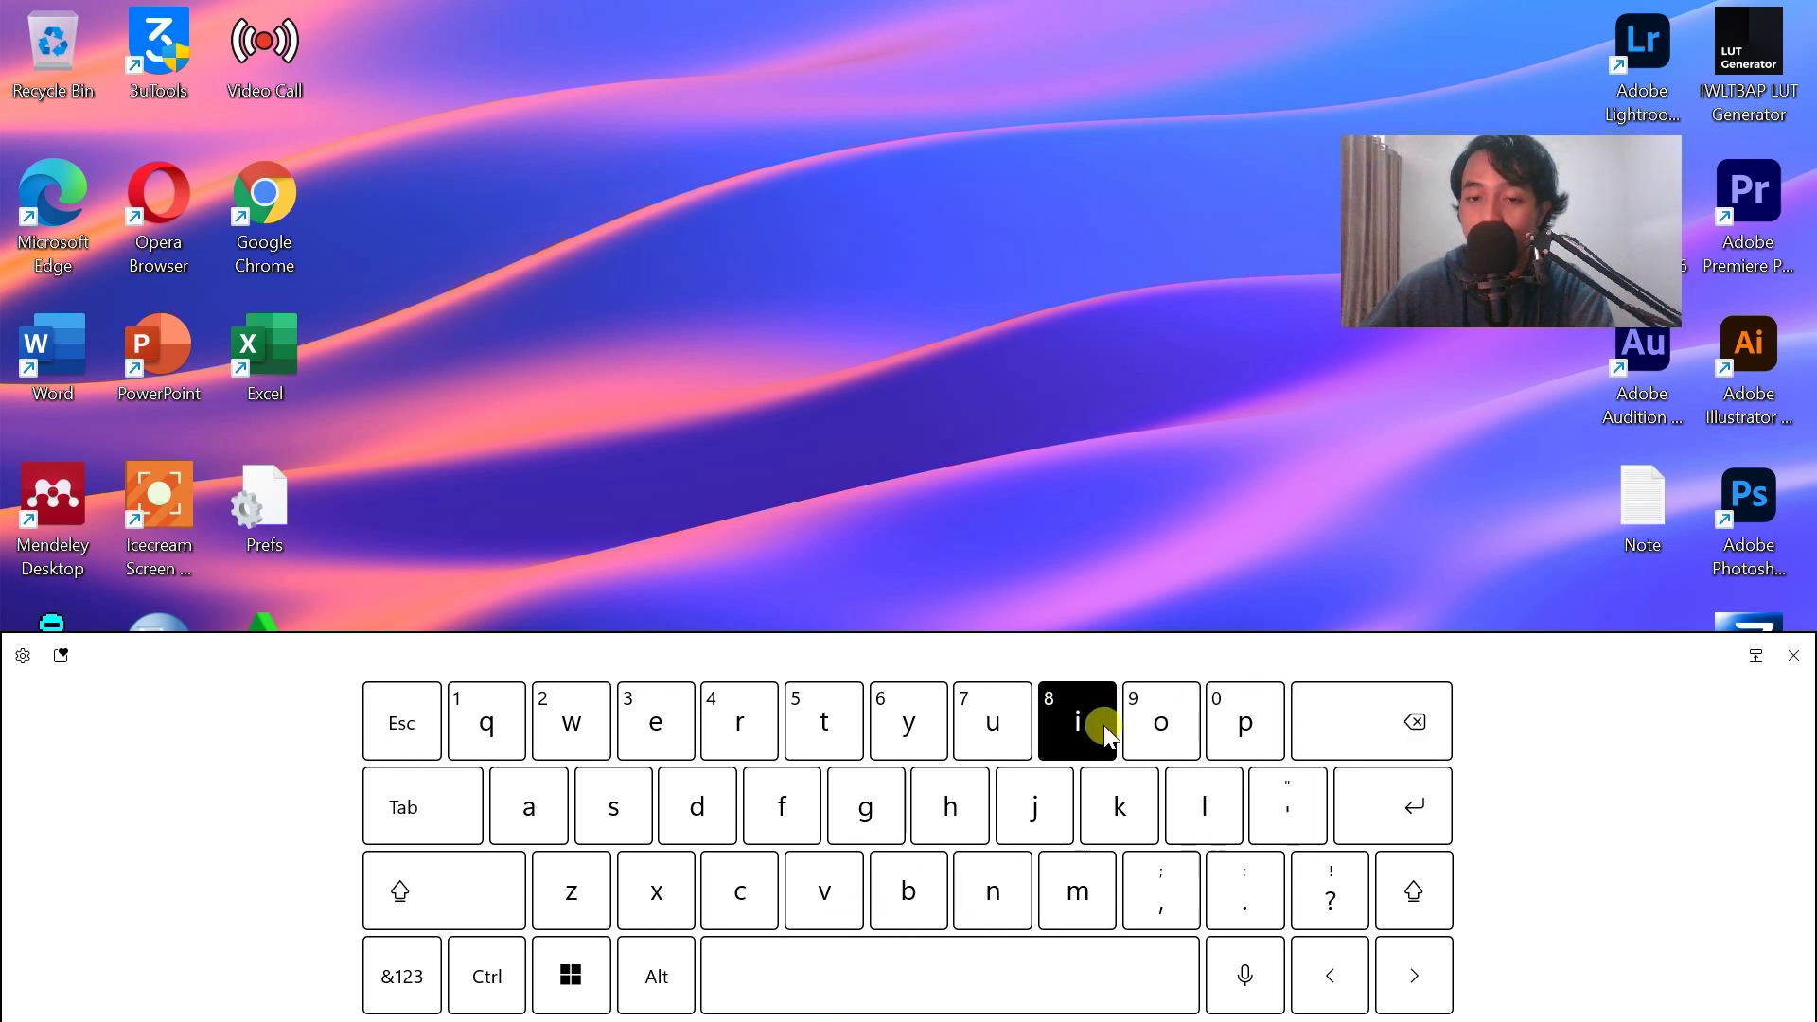
click(1793, 655)
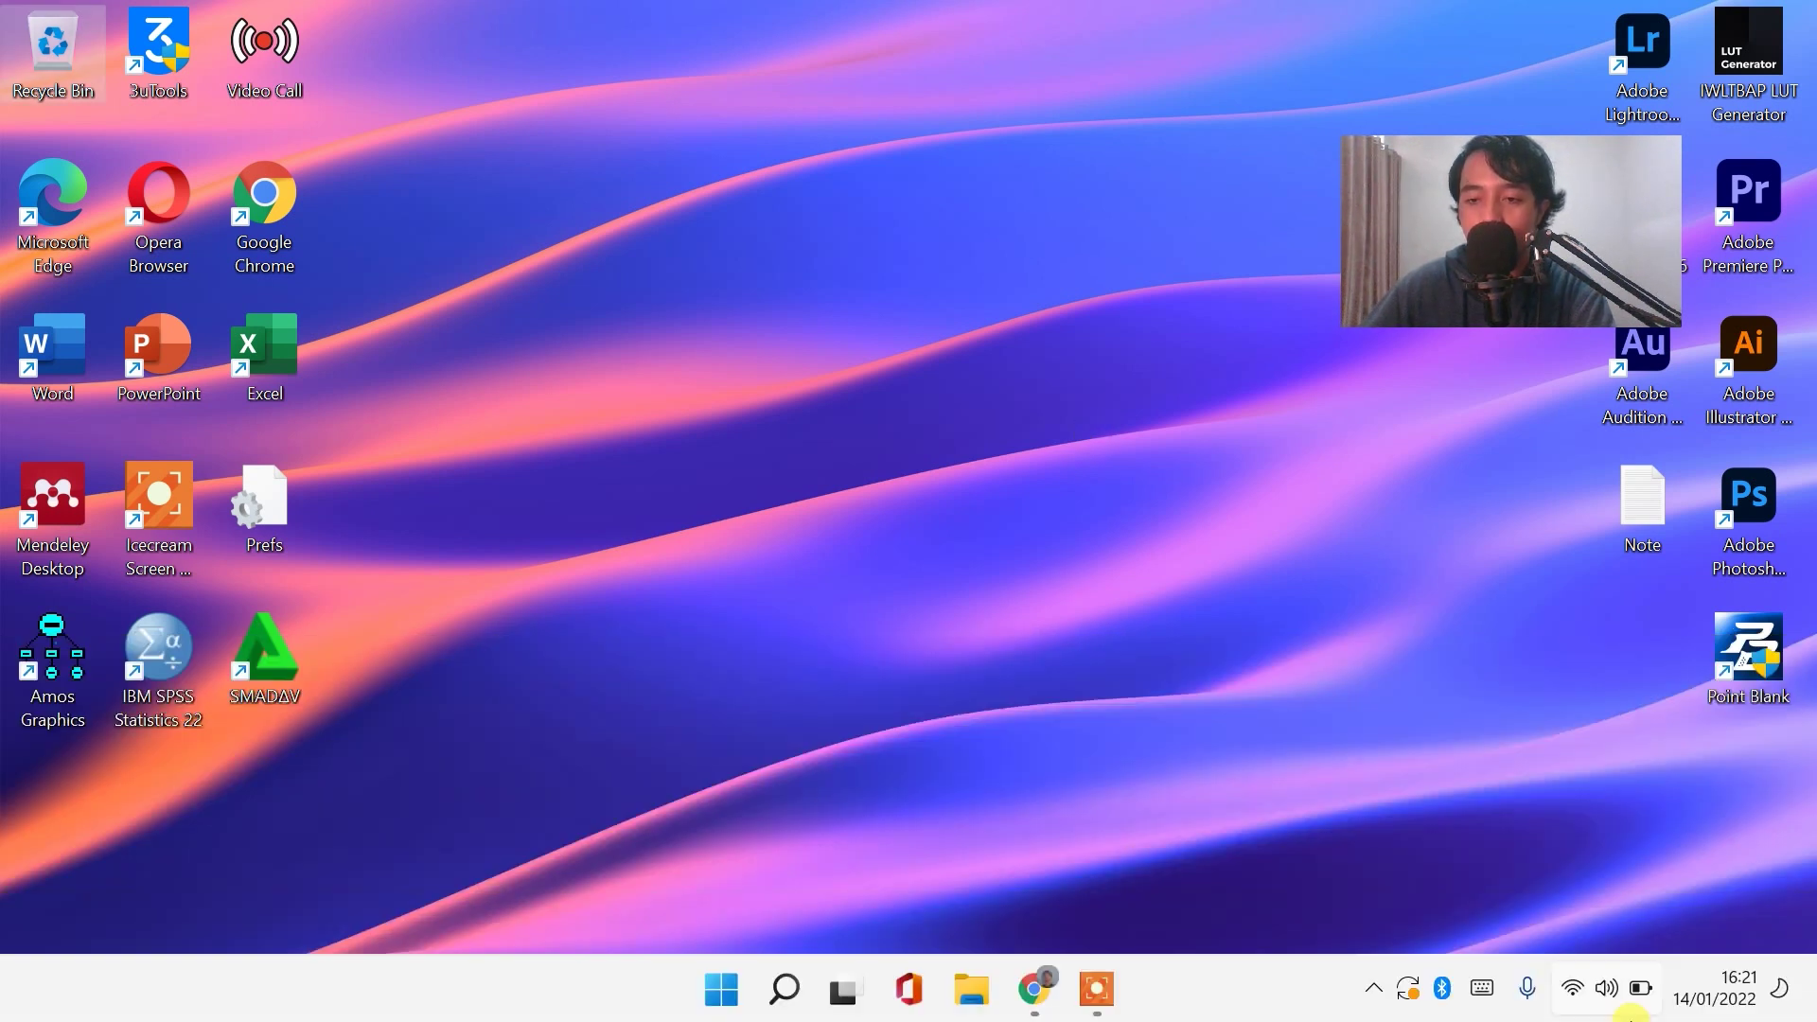
click(1482, 1003)
click(1064, 729)
click(1116, 802)
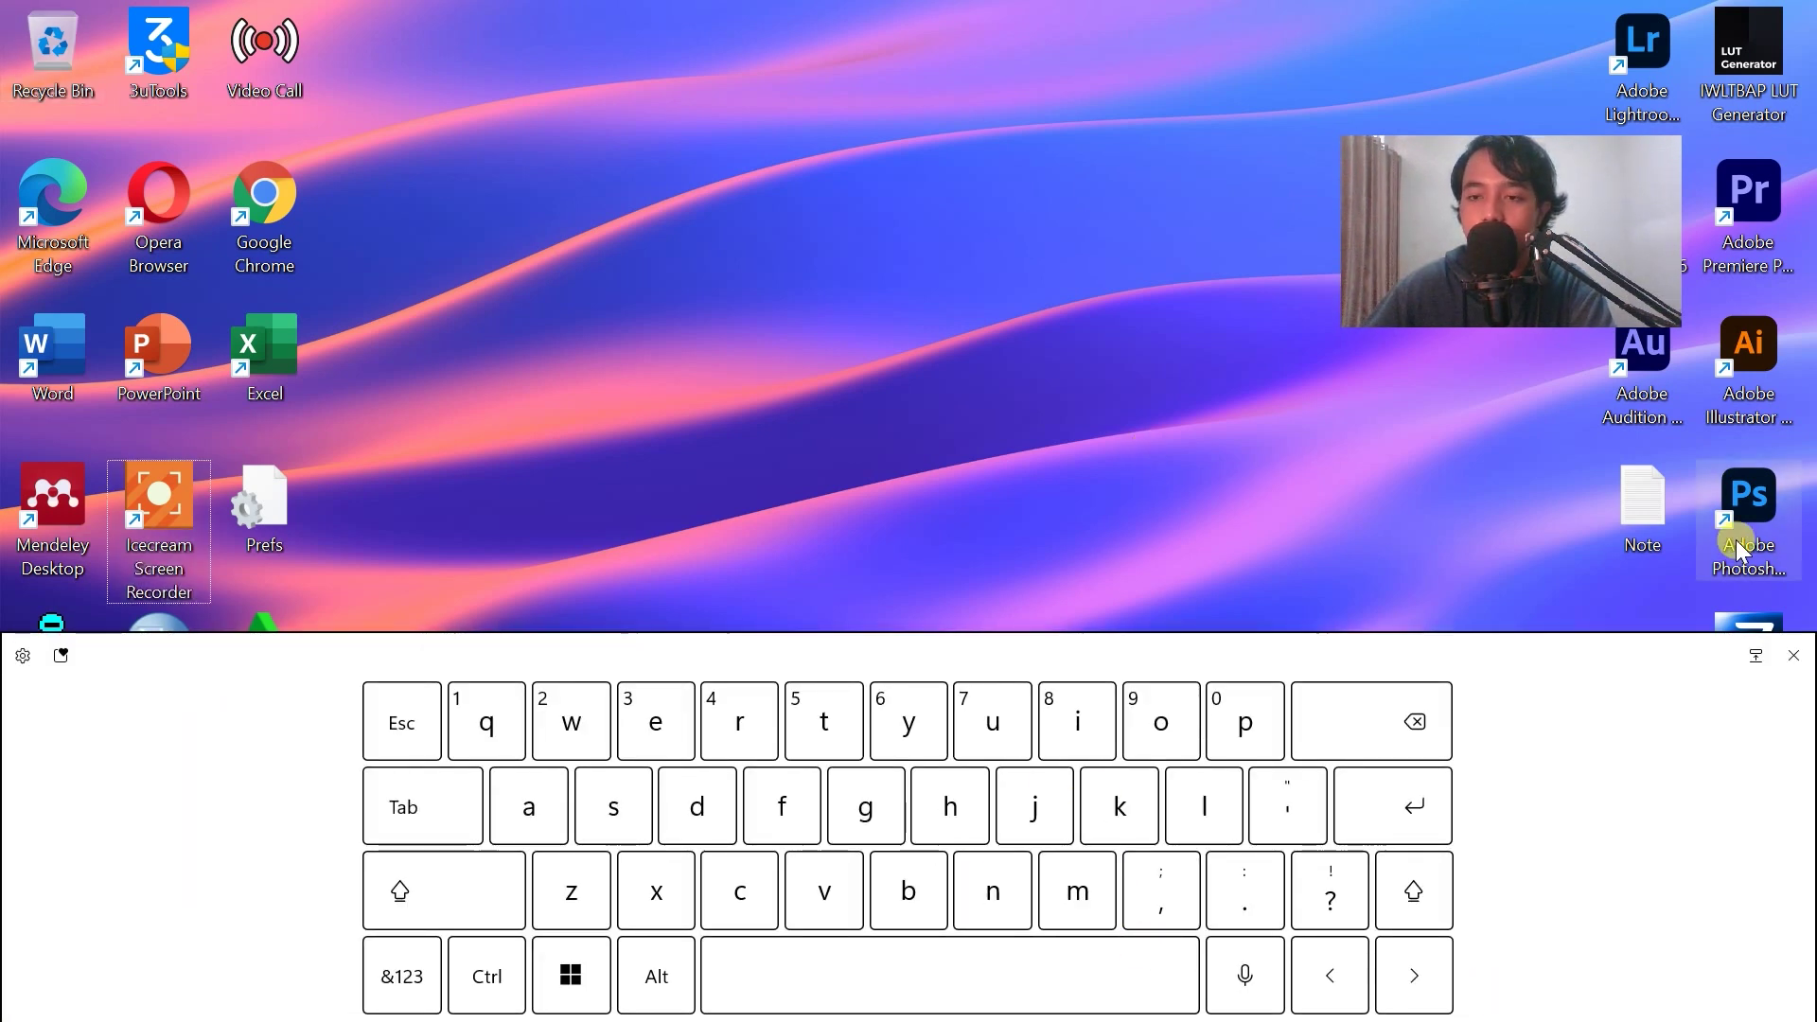
click(1794, 654)
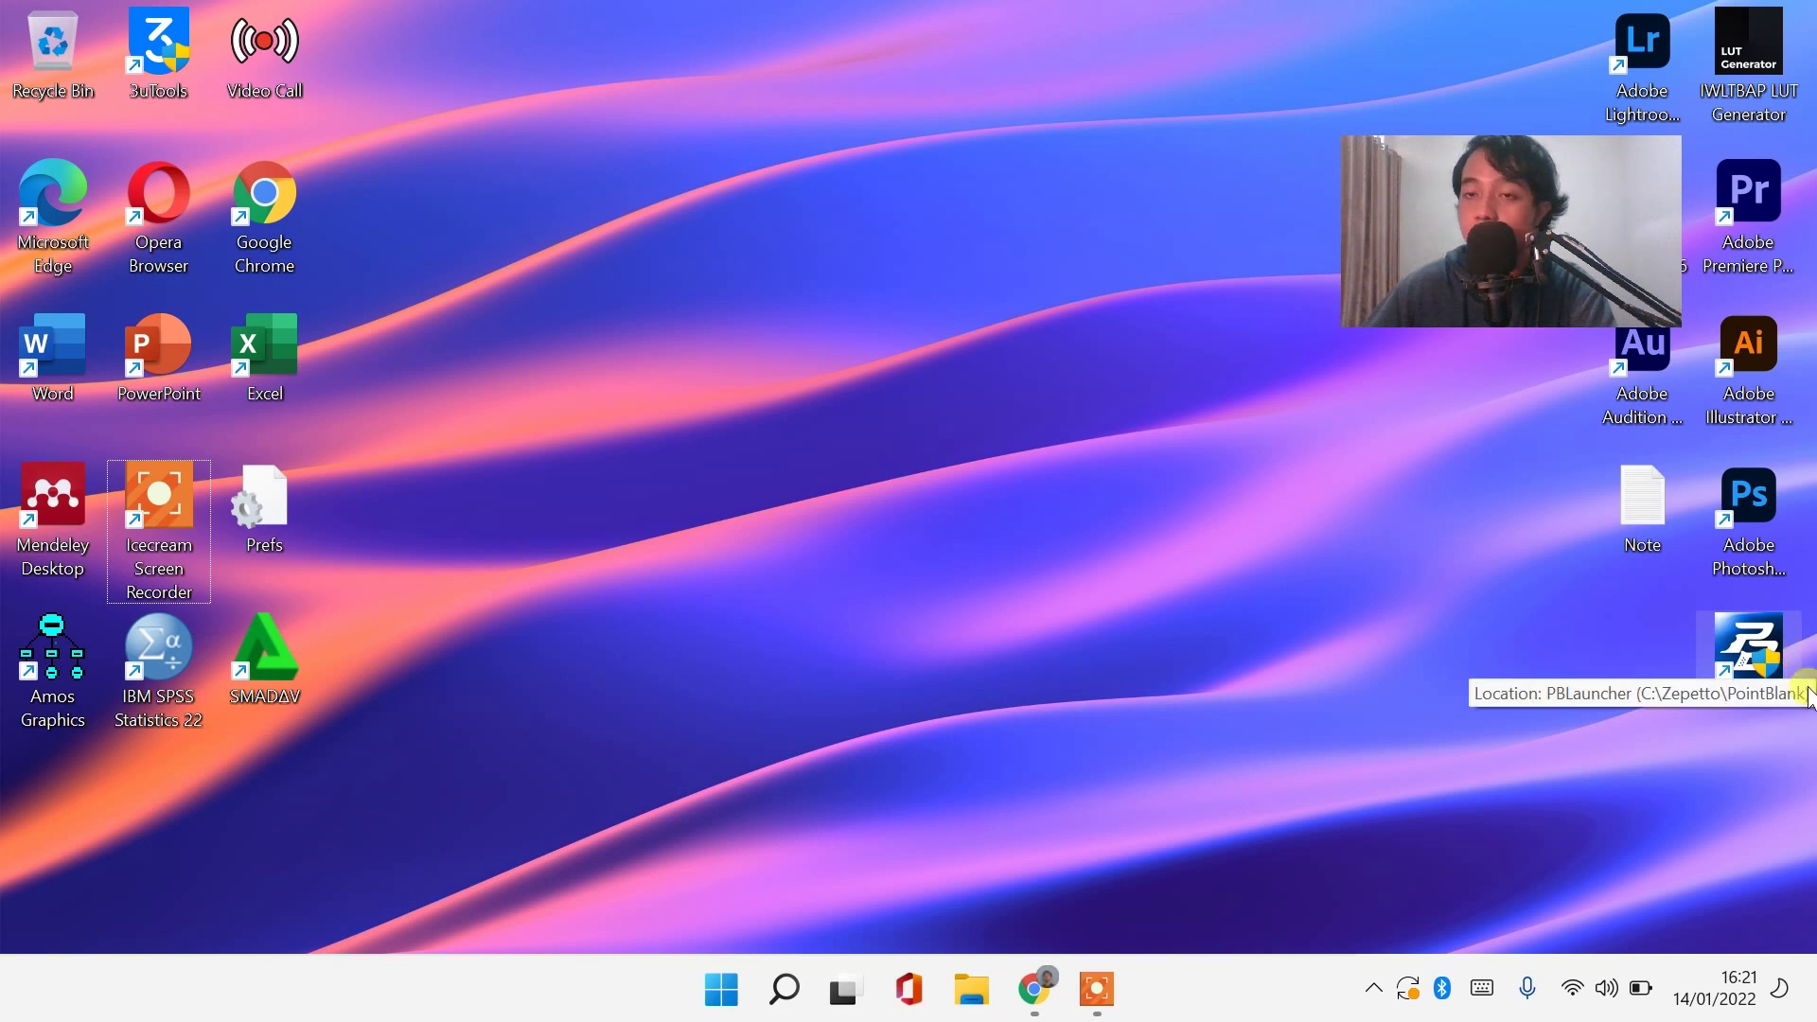